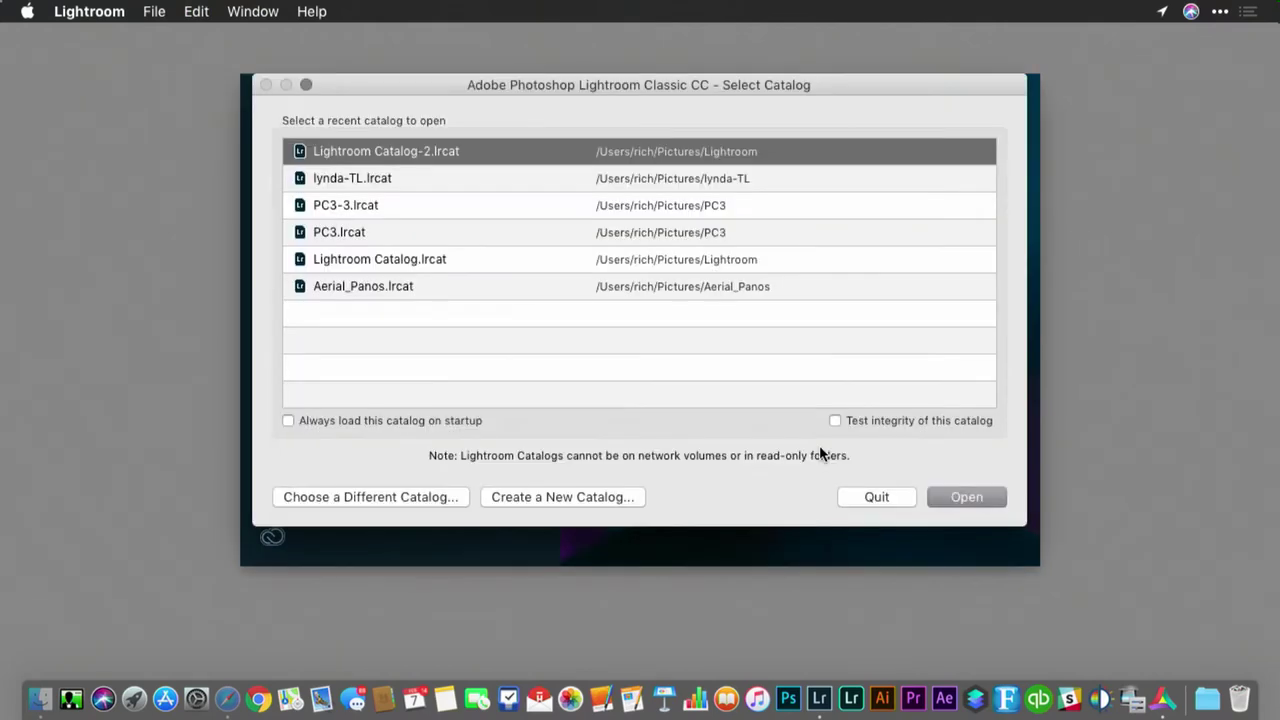
# - Start a new catalog in the Select Catalog dialog, name it HDR_Test, and confirm
pyautogui.click(497, 503)
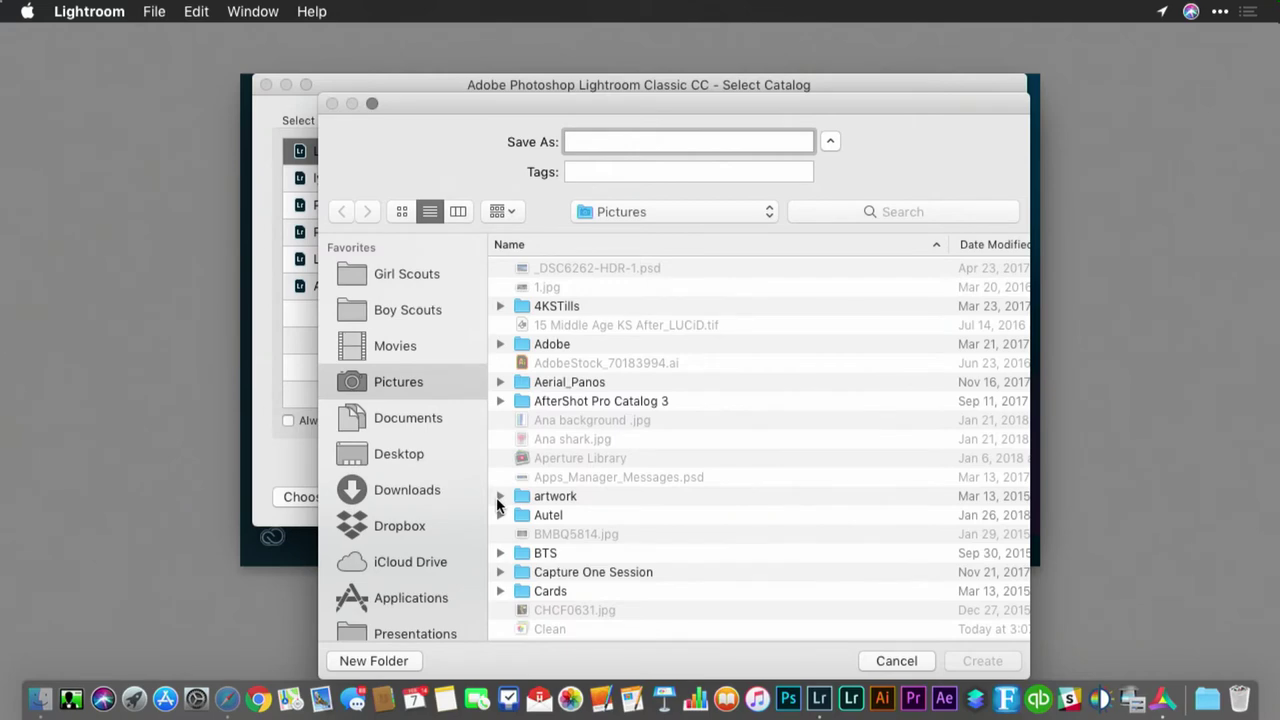
pyautogui.write('HDR_Test')
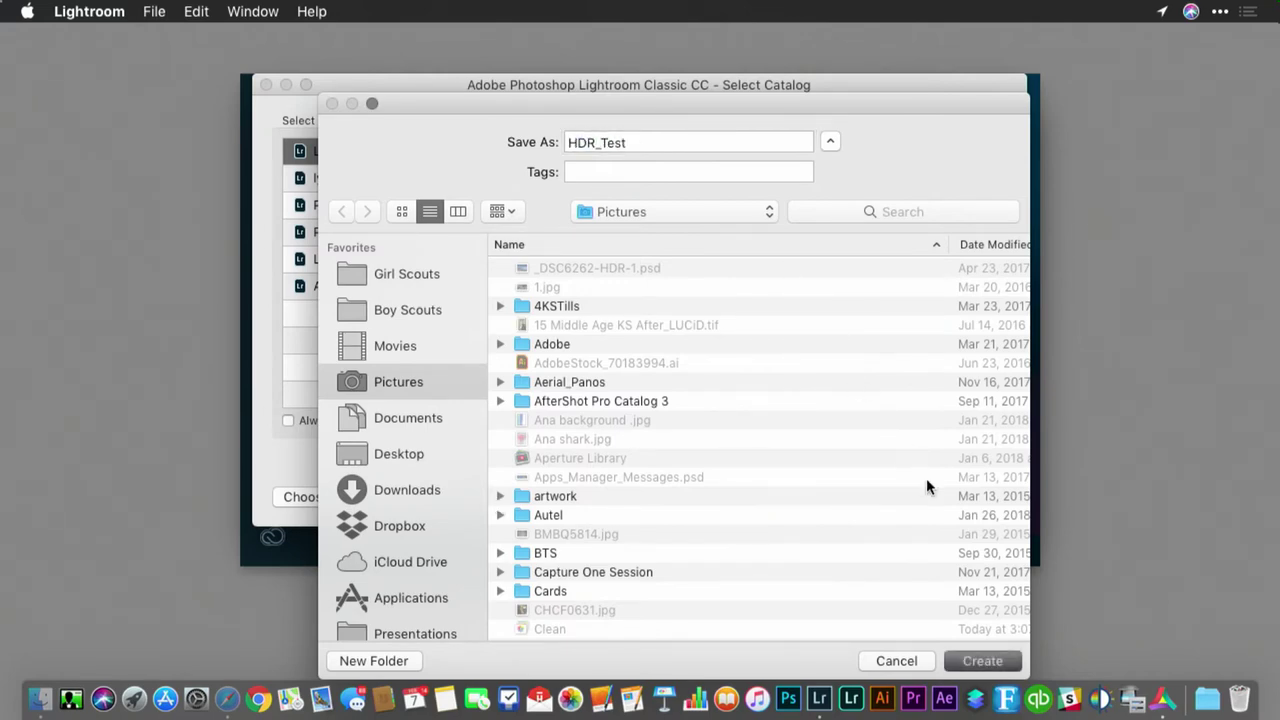
pyautogui.press('Return')
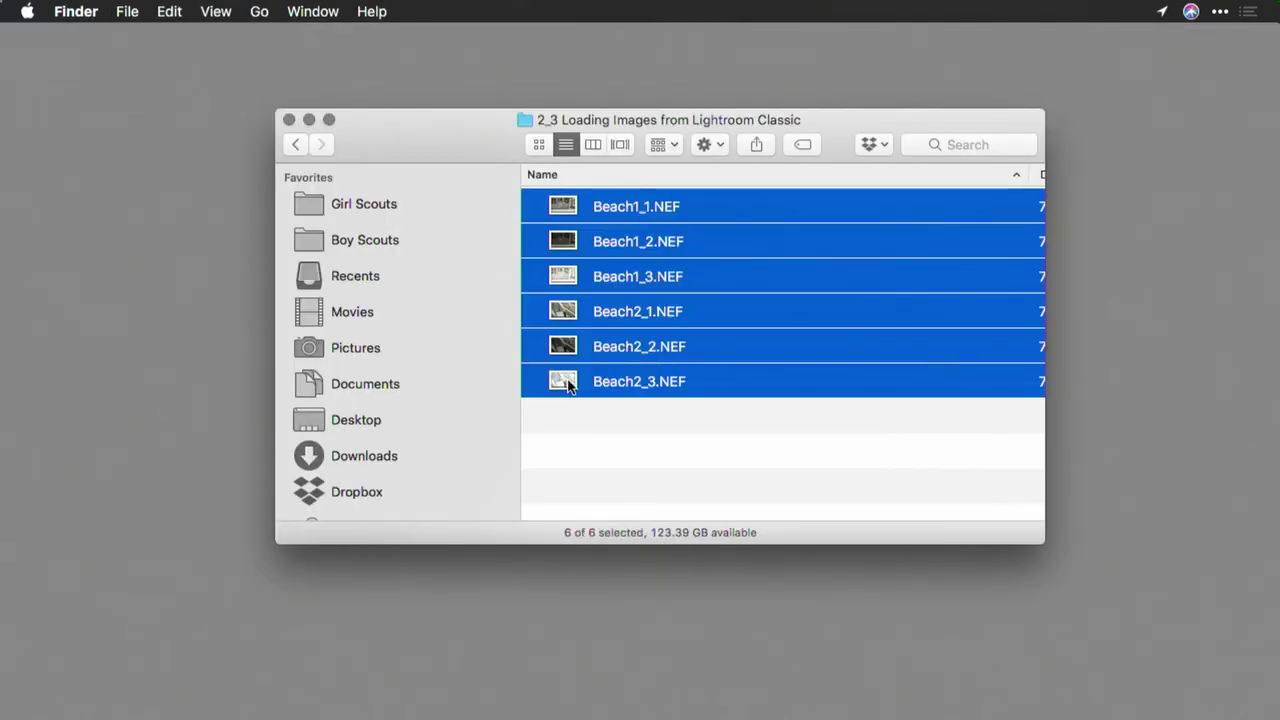
# - Import the six bracketed bicycle NEFs in place with Add, then deselect them
pyautogui.moveTo(640, 346); pyautogui.dragTo(860, 632)
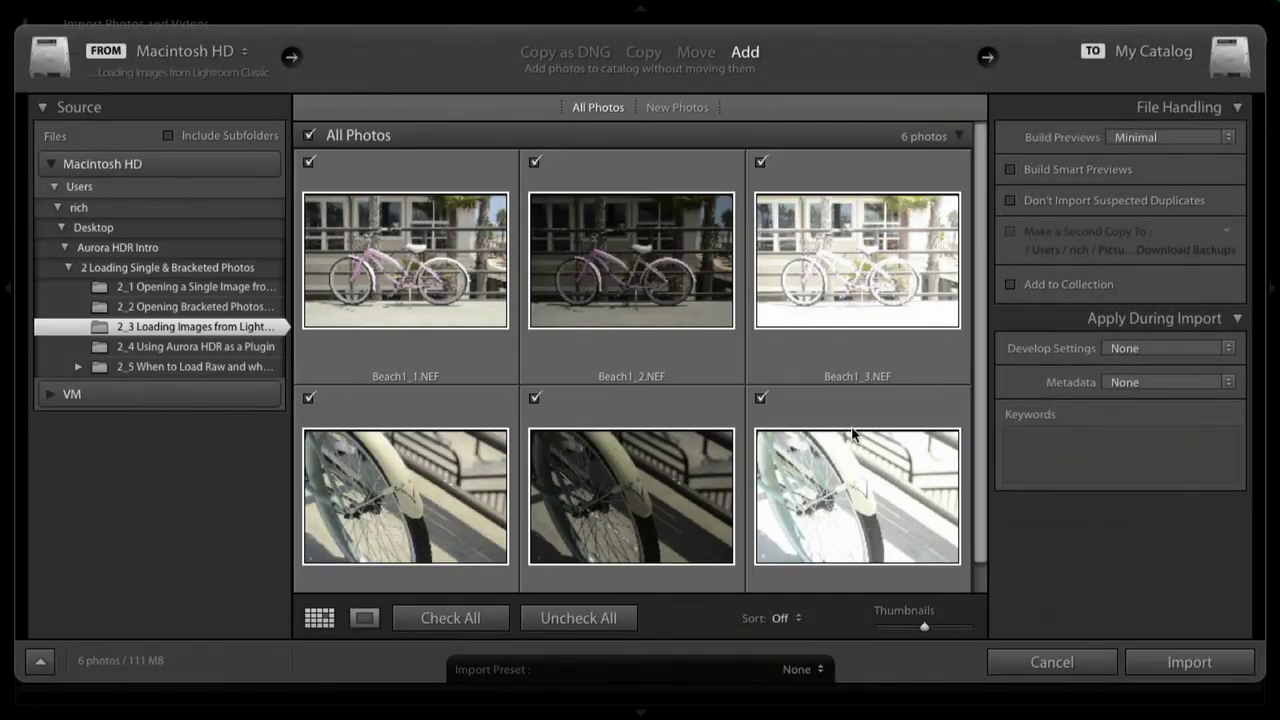
pyautogui.click(1158, 662)
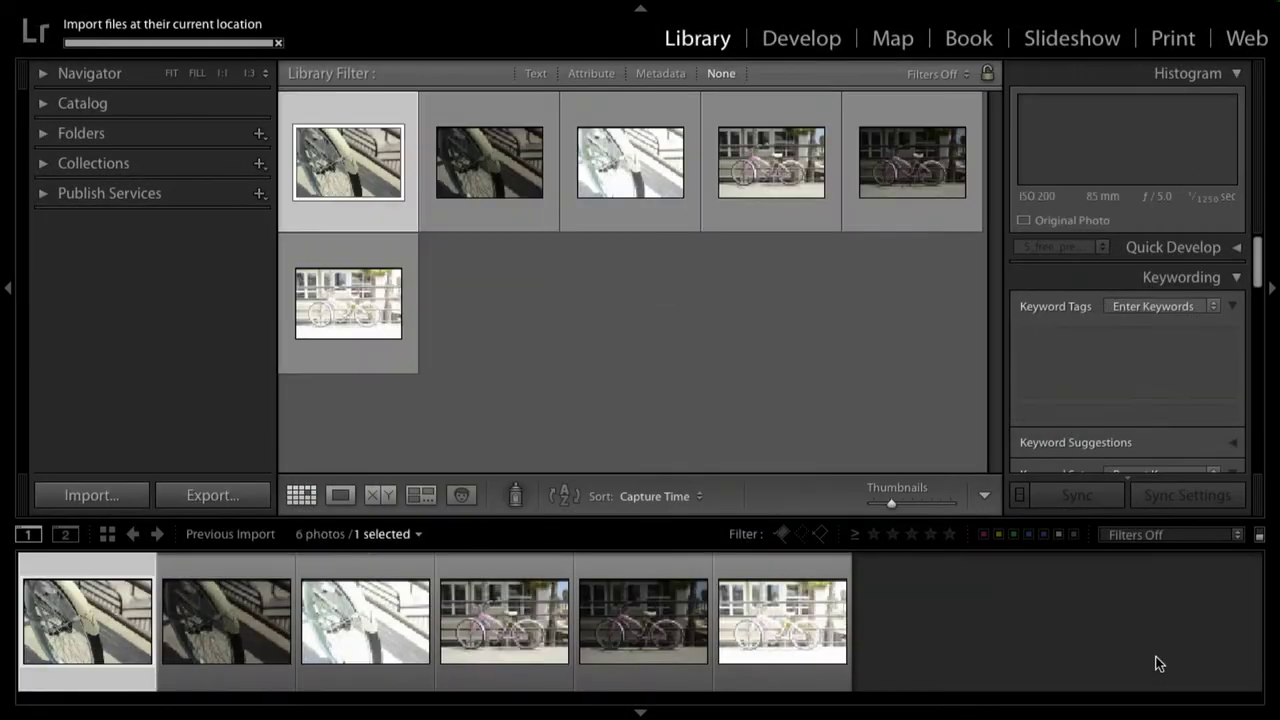
pyautogui.click(910, 596)
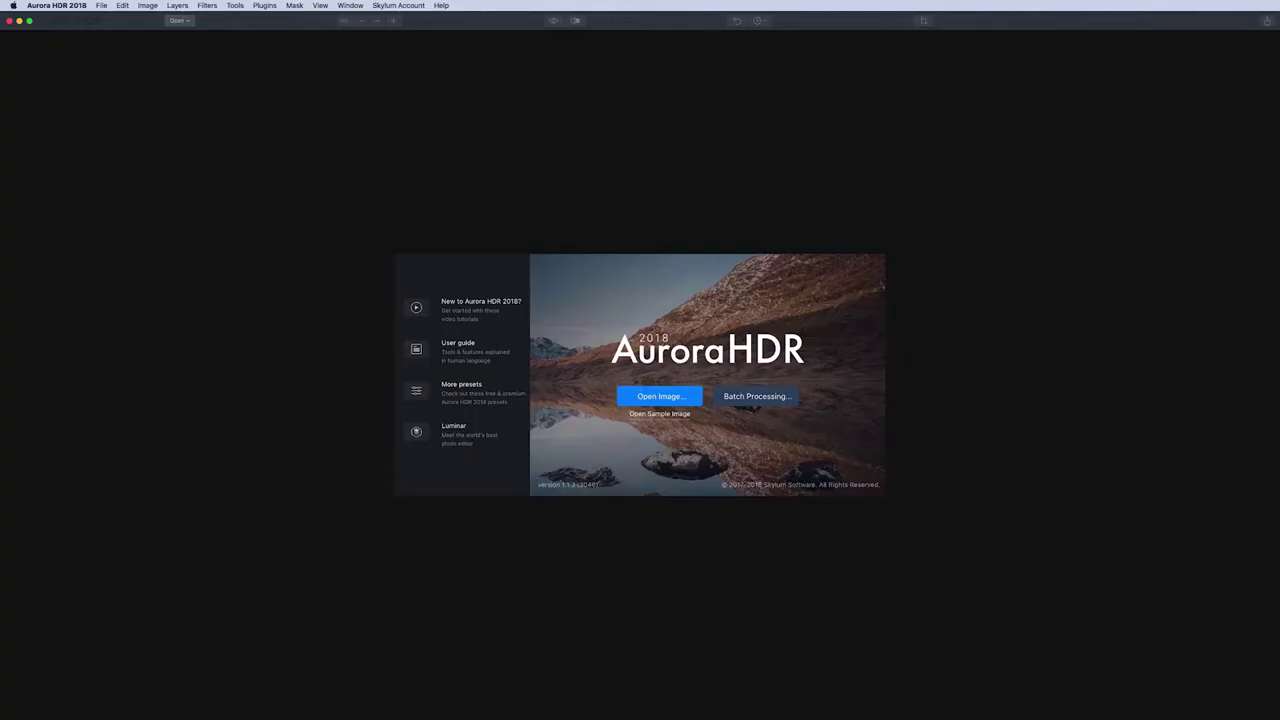
# - Under Install Plugins, install Aurora HDR 2018 for Adobe Photoshop and Adobe Photoshop Lightroom
pyautogui.click(48, 4)
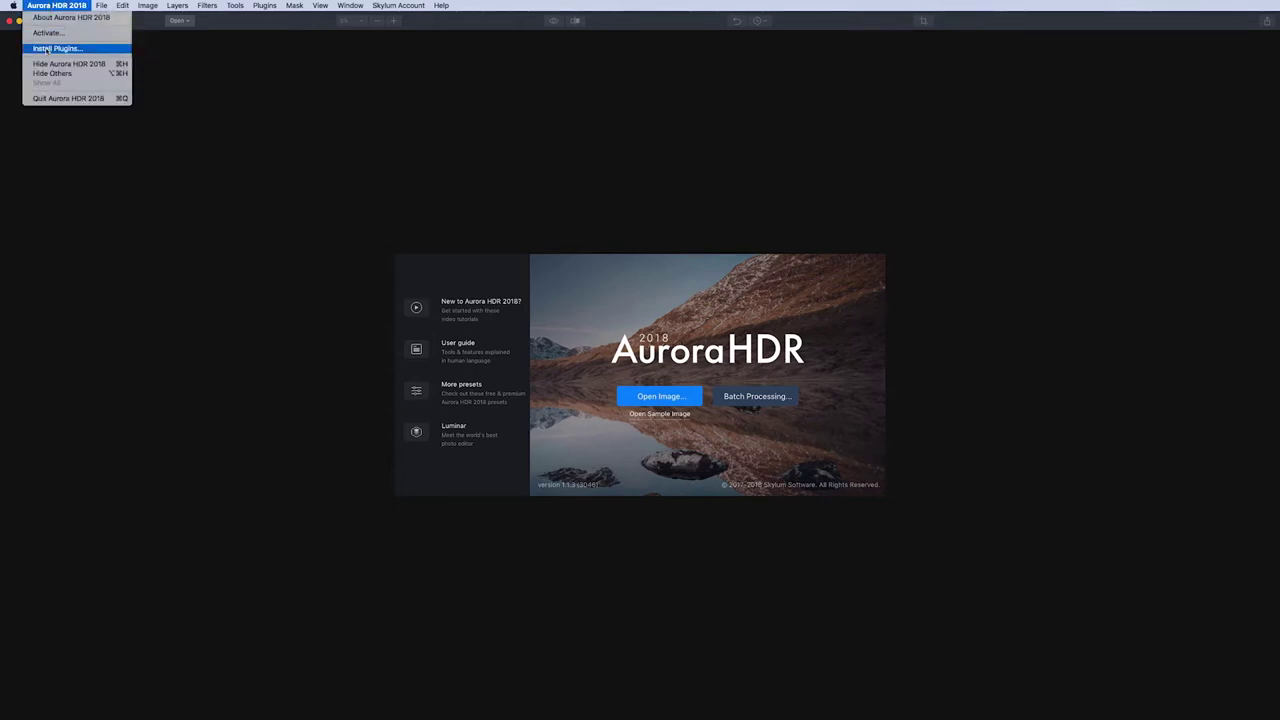
pyautogui.click(46, 50)
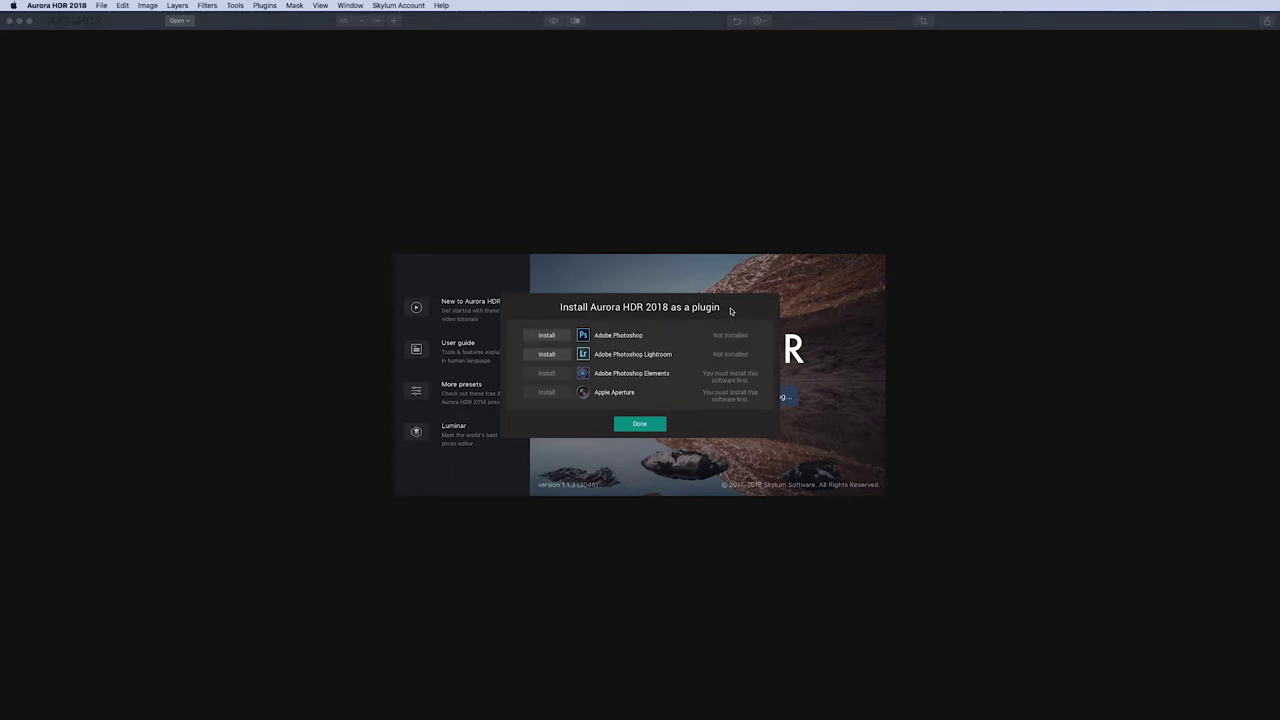
pyautogui.click(547, 336)
pyautogui.click(558, 356)
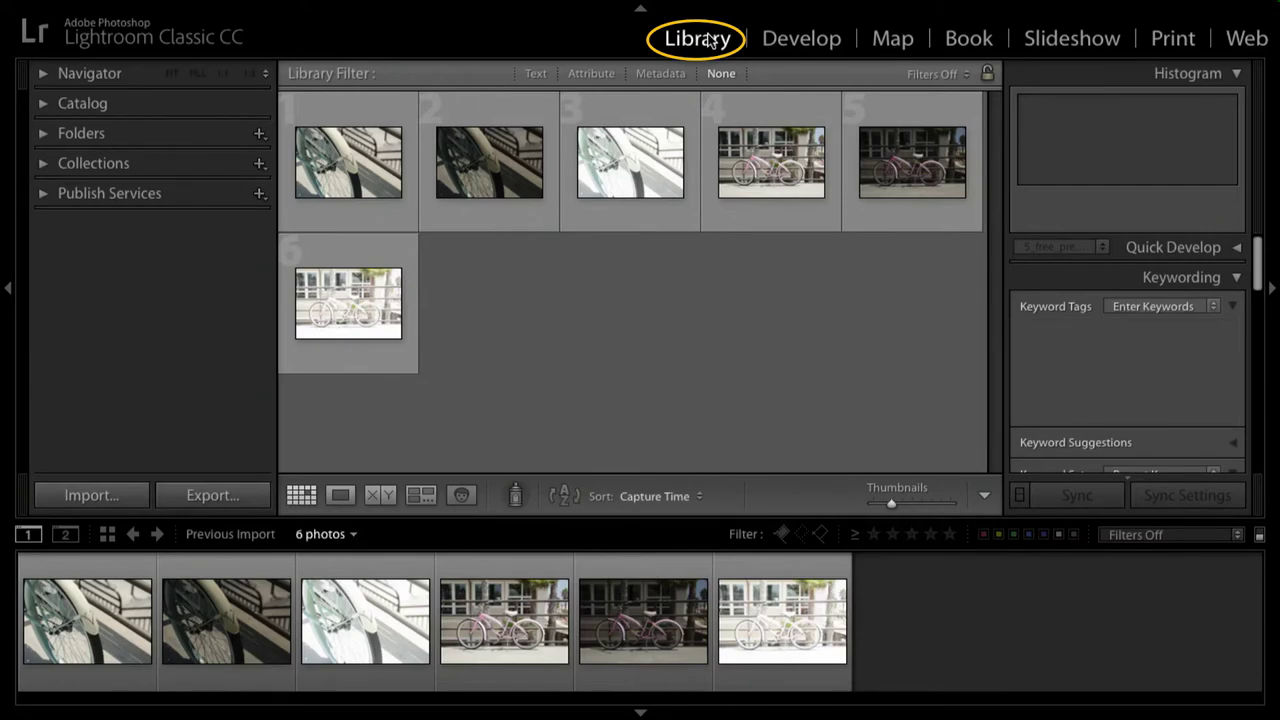
# - Select the three whole-bicycle bracketed exposures, photos 4 through 6
pyautogui.click(638, 615)
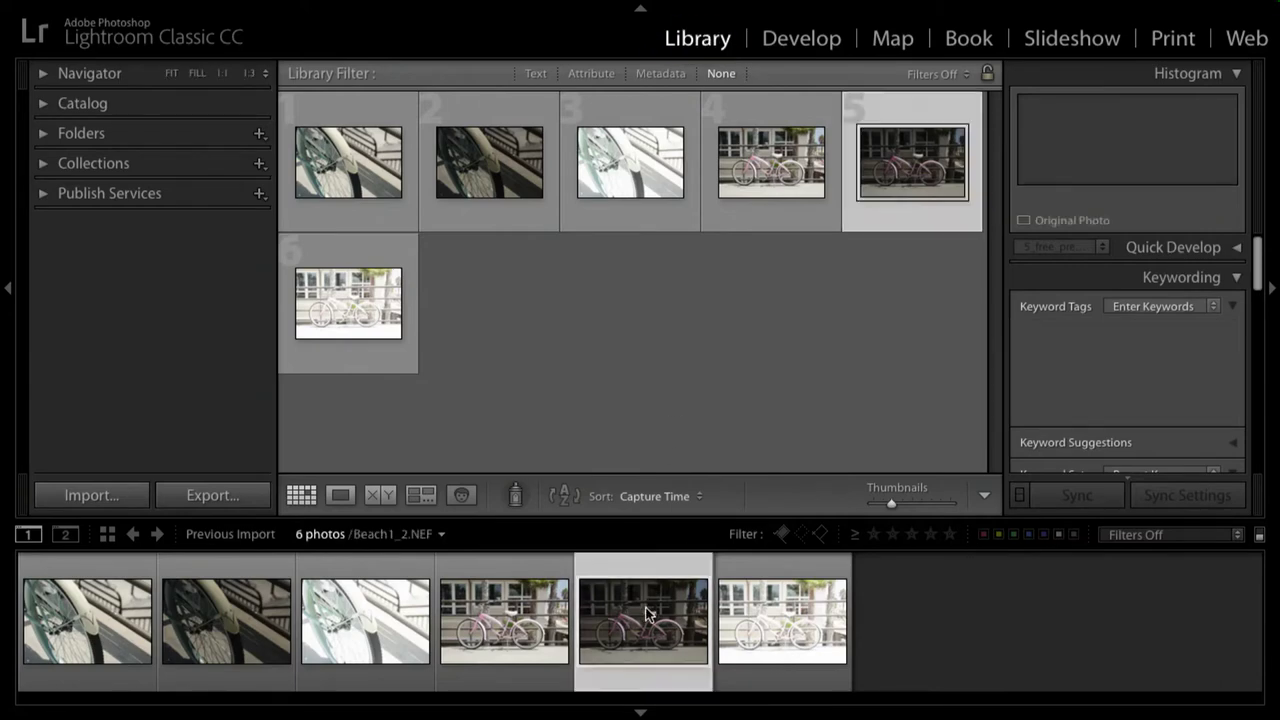
pyautogui.click(505, 620)
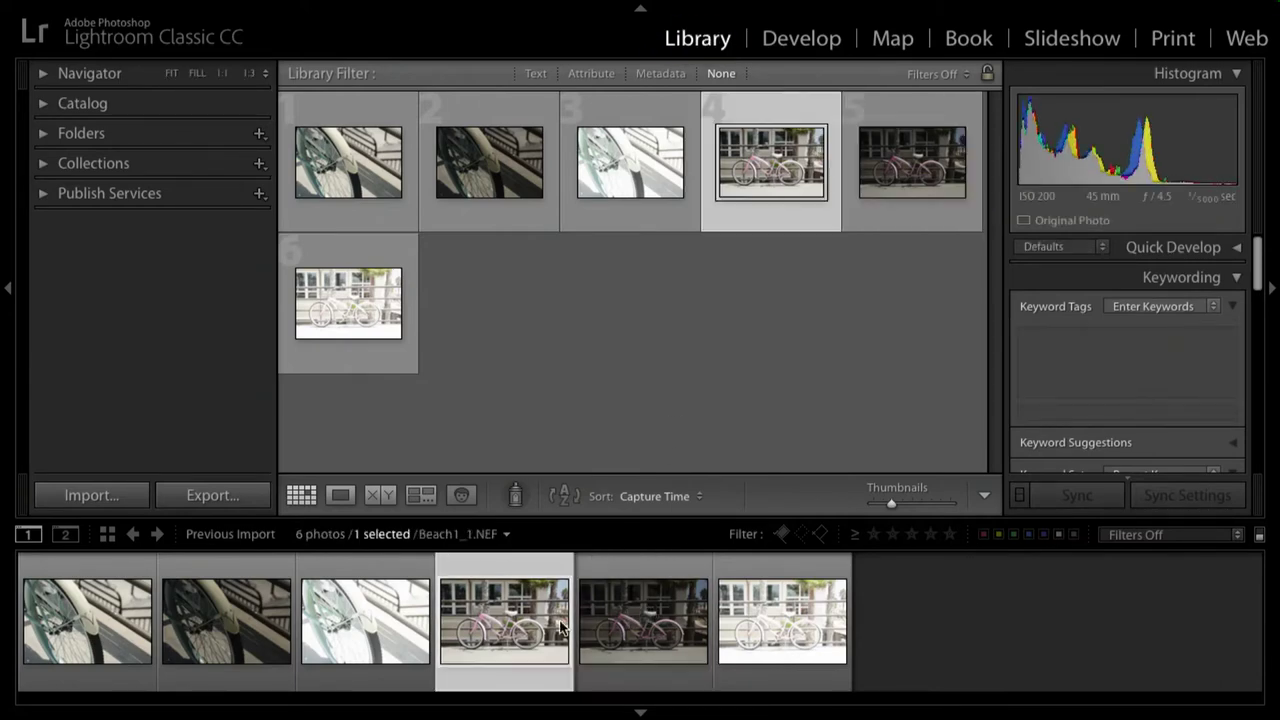
pyautogui.keyDown('shift'); pyautogui.click(760, 632); pyautogui.keyUp('shift')
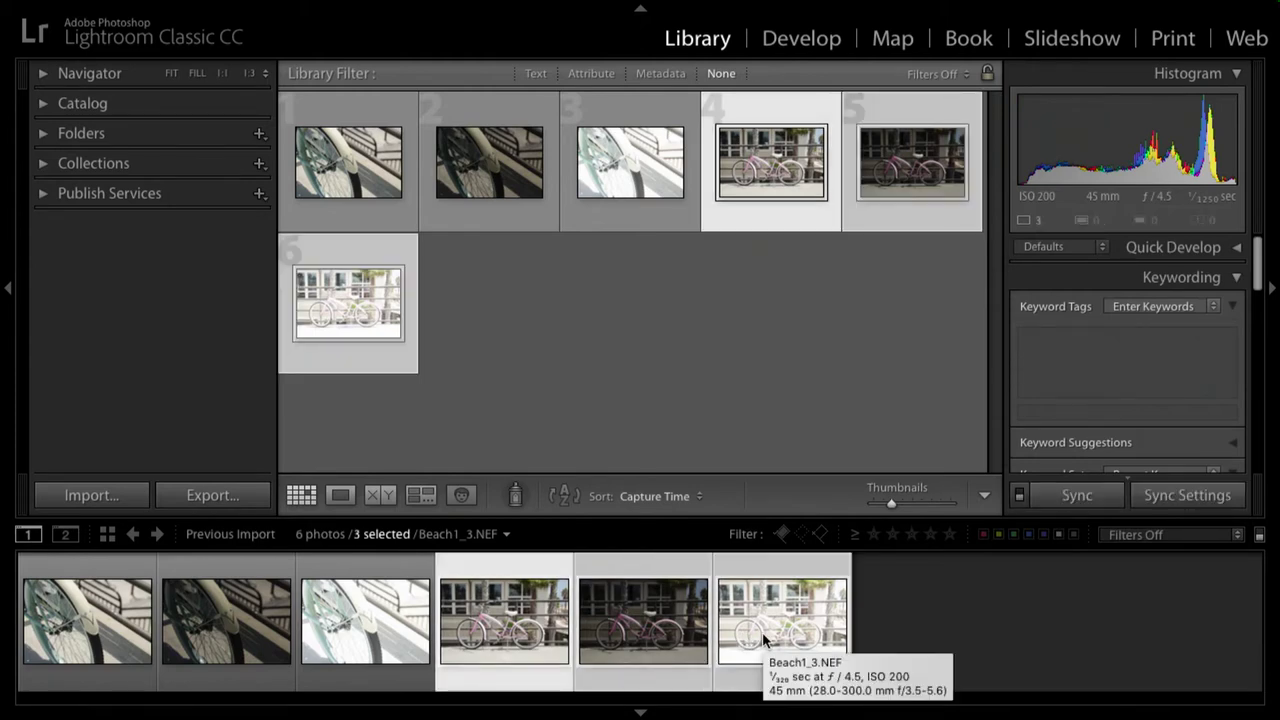
# - Transfer the selected exposures to Aurora HDR 2018 via File > Plug-in Extras
pyautogui.moveTo(494, 8)
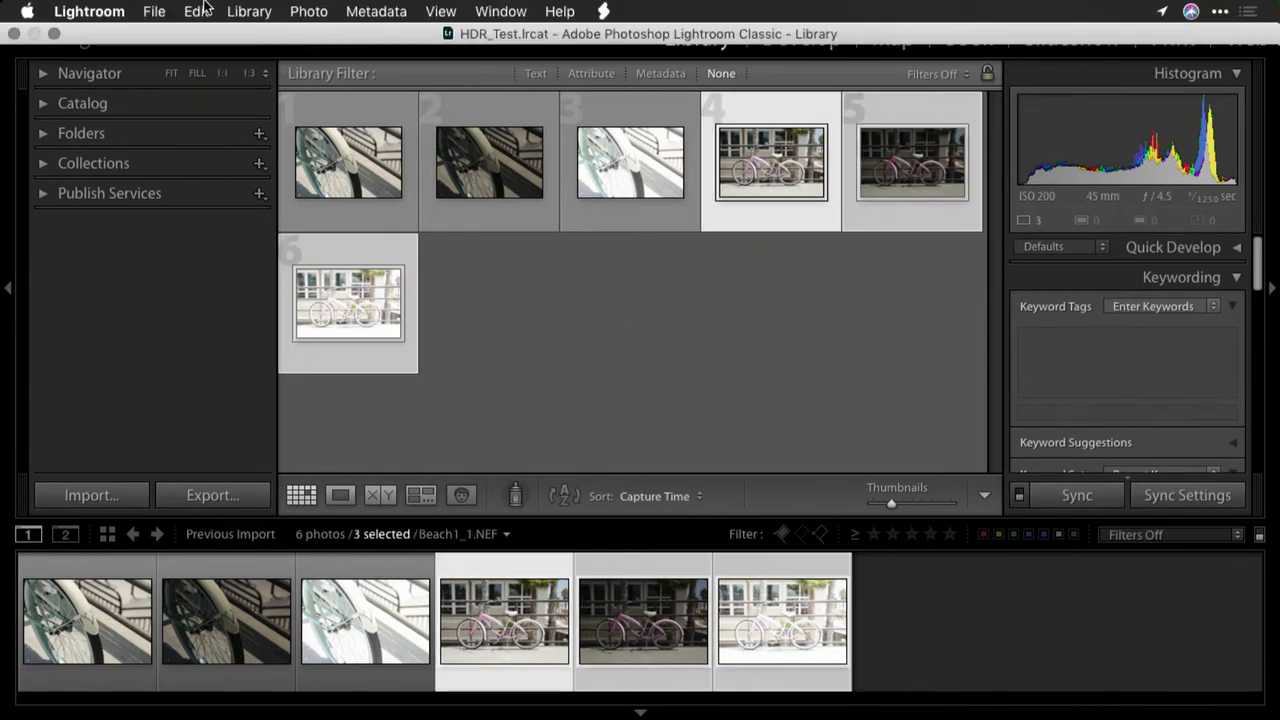
pyautogui.click(155, 10)
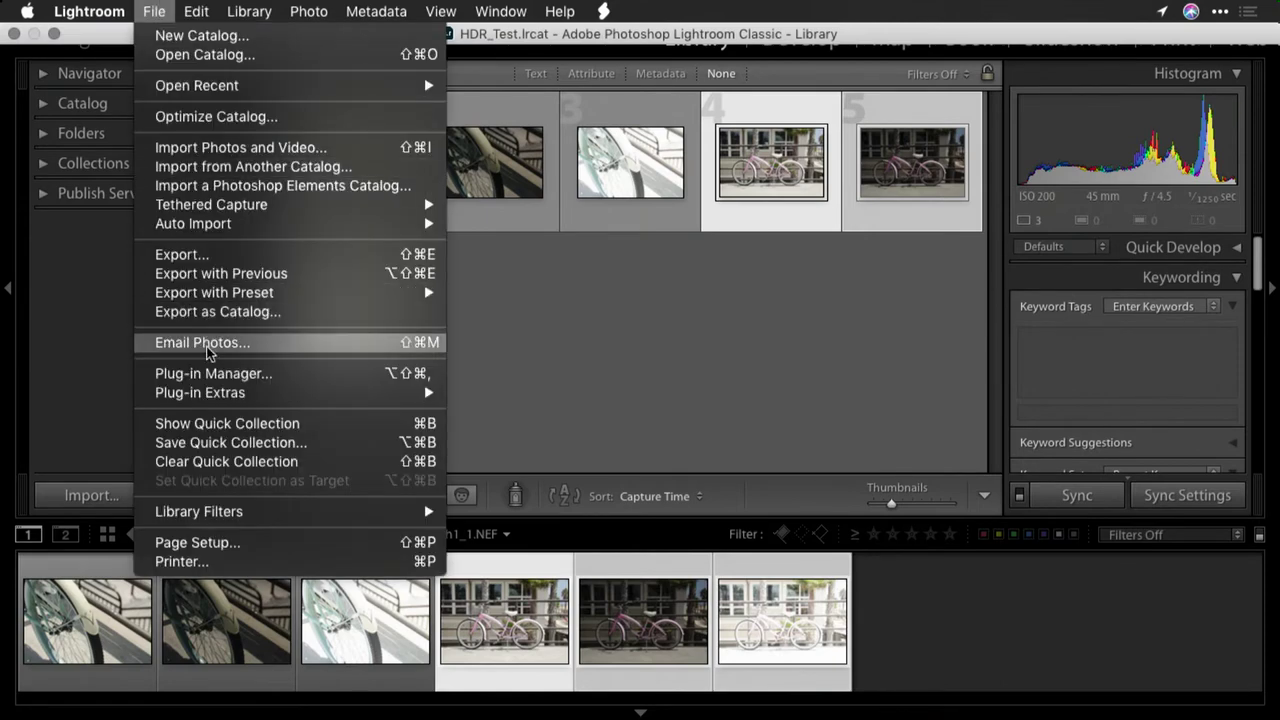
pyautogui.moveTo(213, 396)
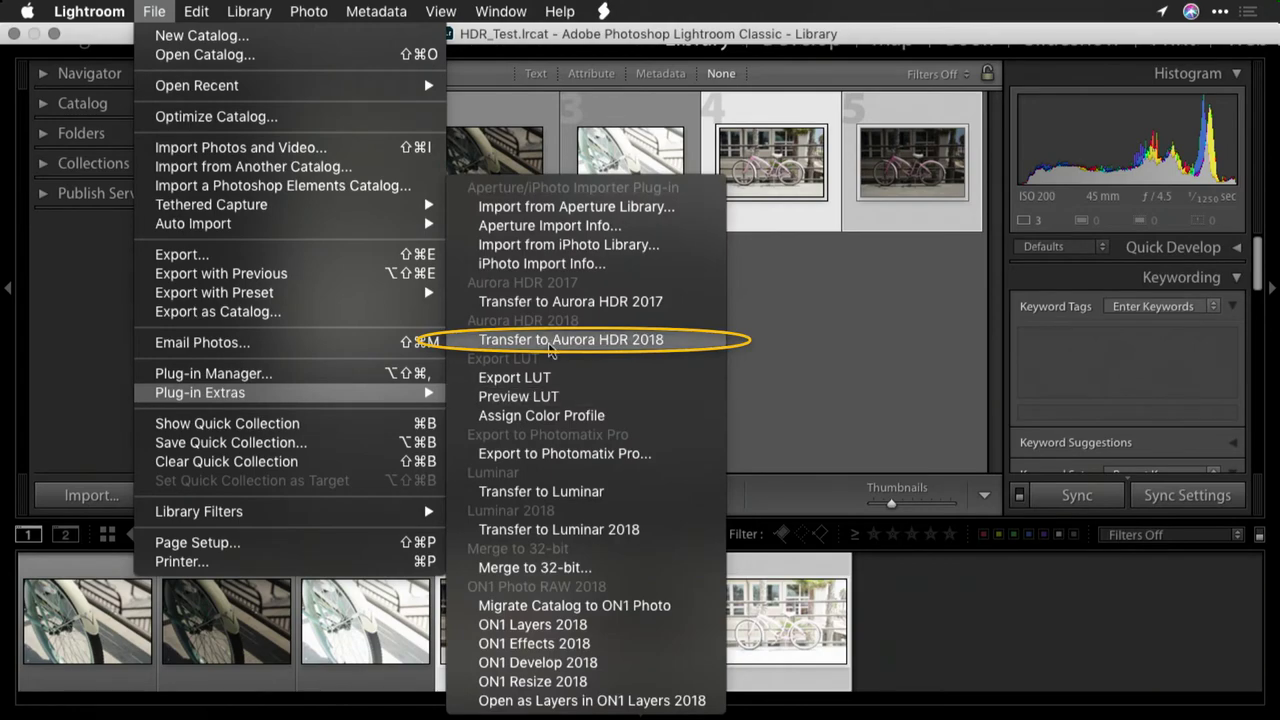
pyautogui.click(548, 340)
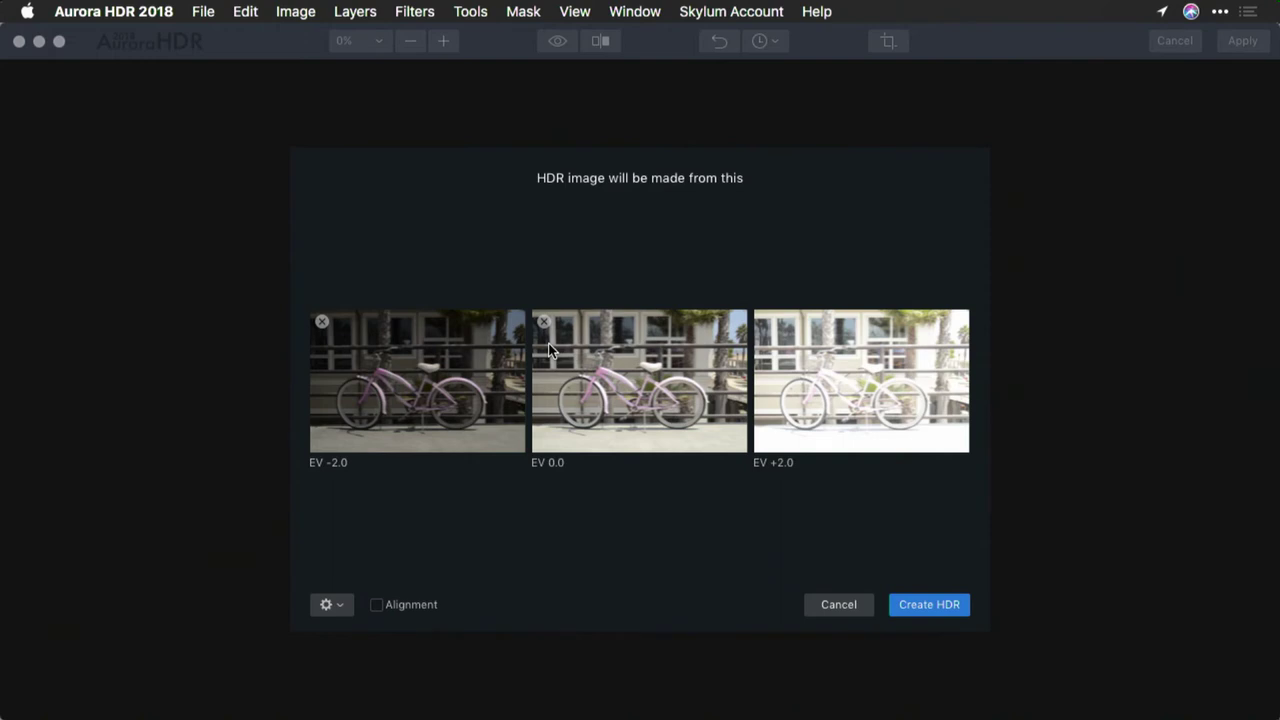
# - Merge the exposures with Alignment on, apply the Indoor Luxury preset, and Apply back to Lightroom
pyautogui.click(385, 605)
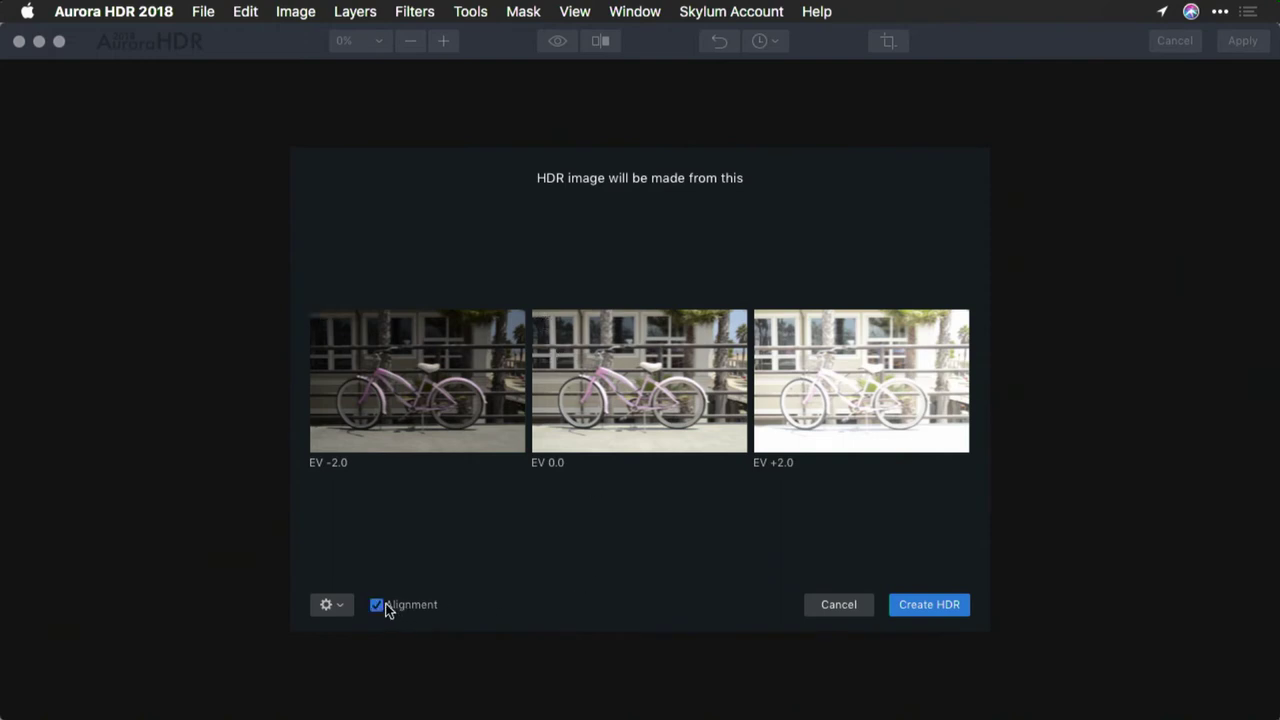
pyautogui.click(926, 606)
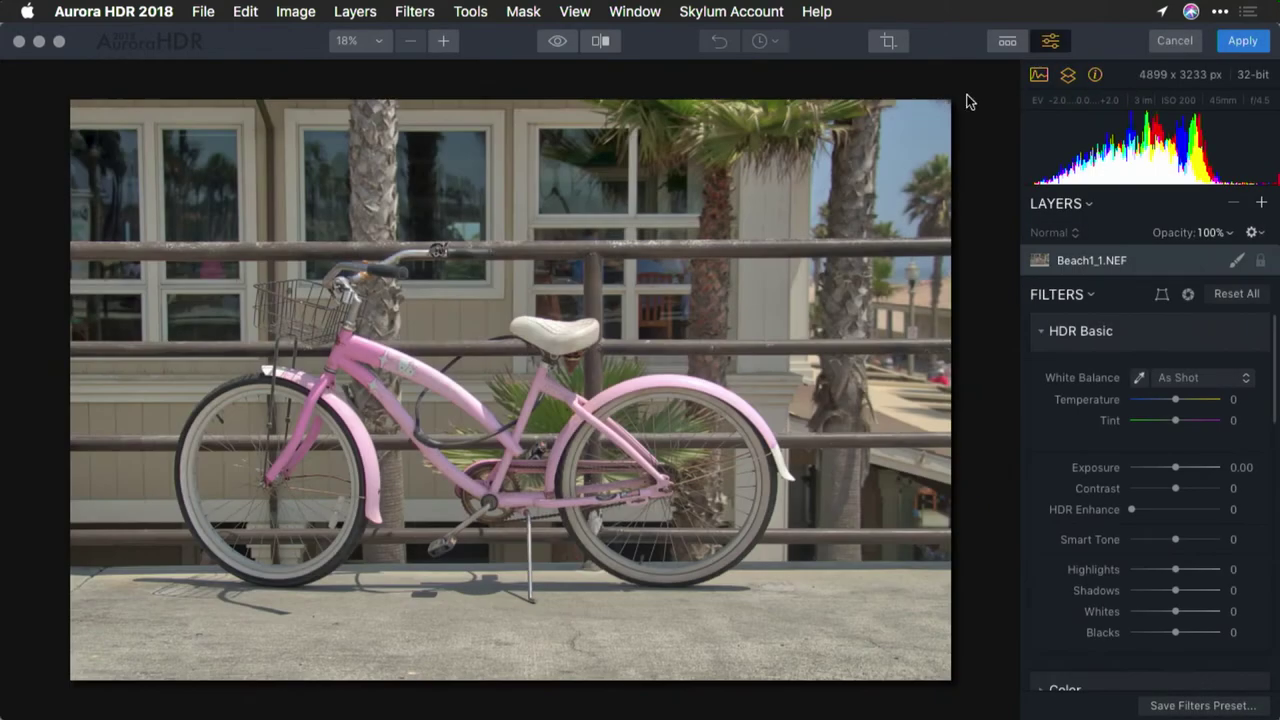
pyautogui.click(1007, 42)
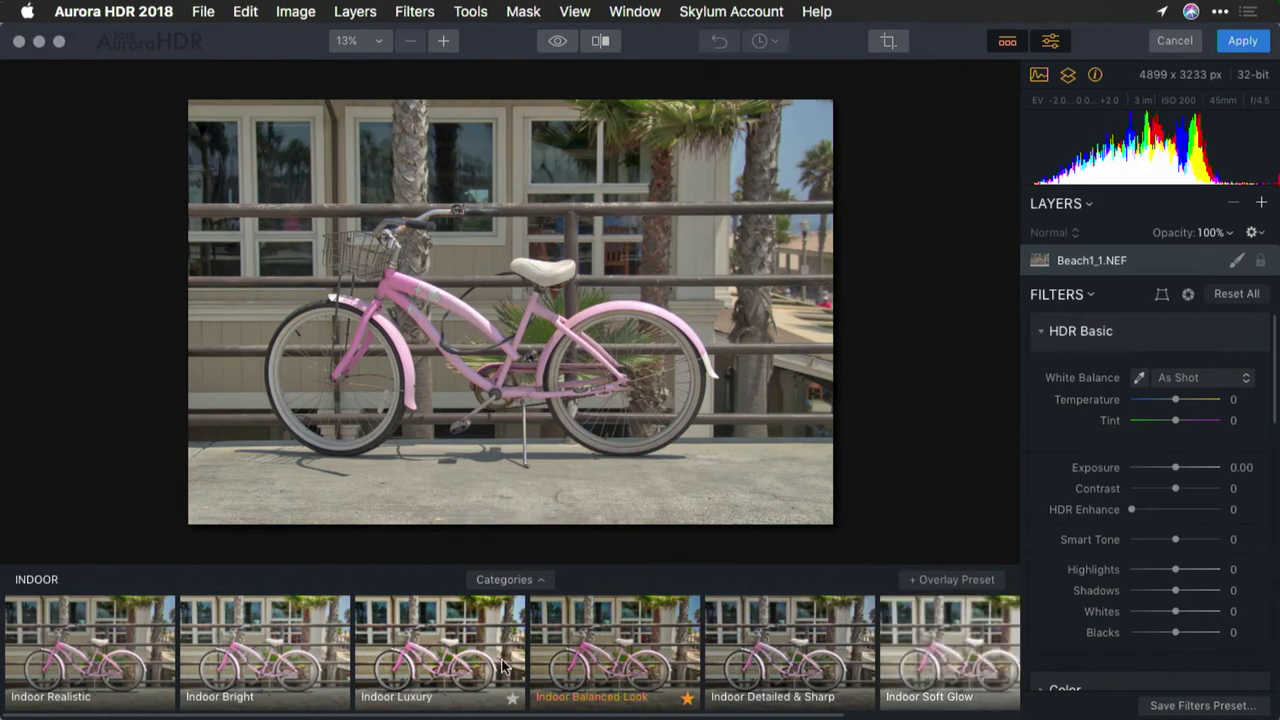
pyautogui.click(497, 645)
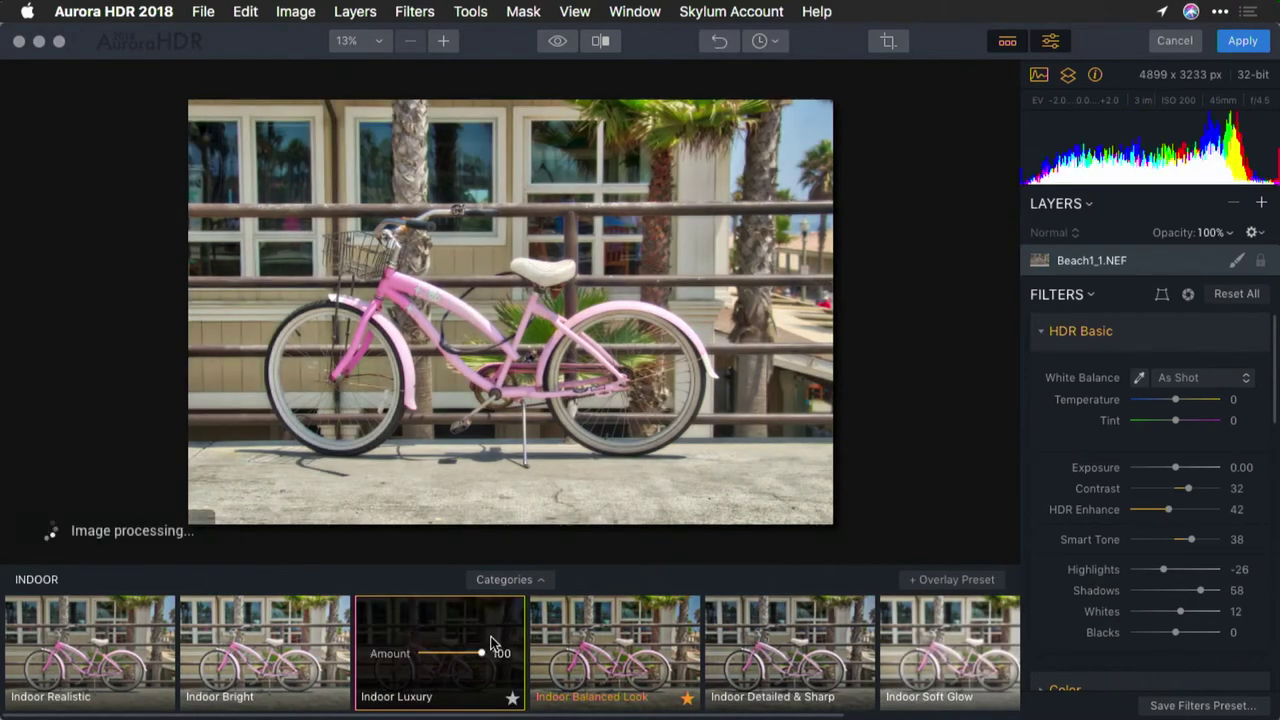
pyautogui.click(1007, 42)
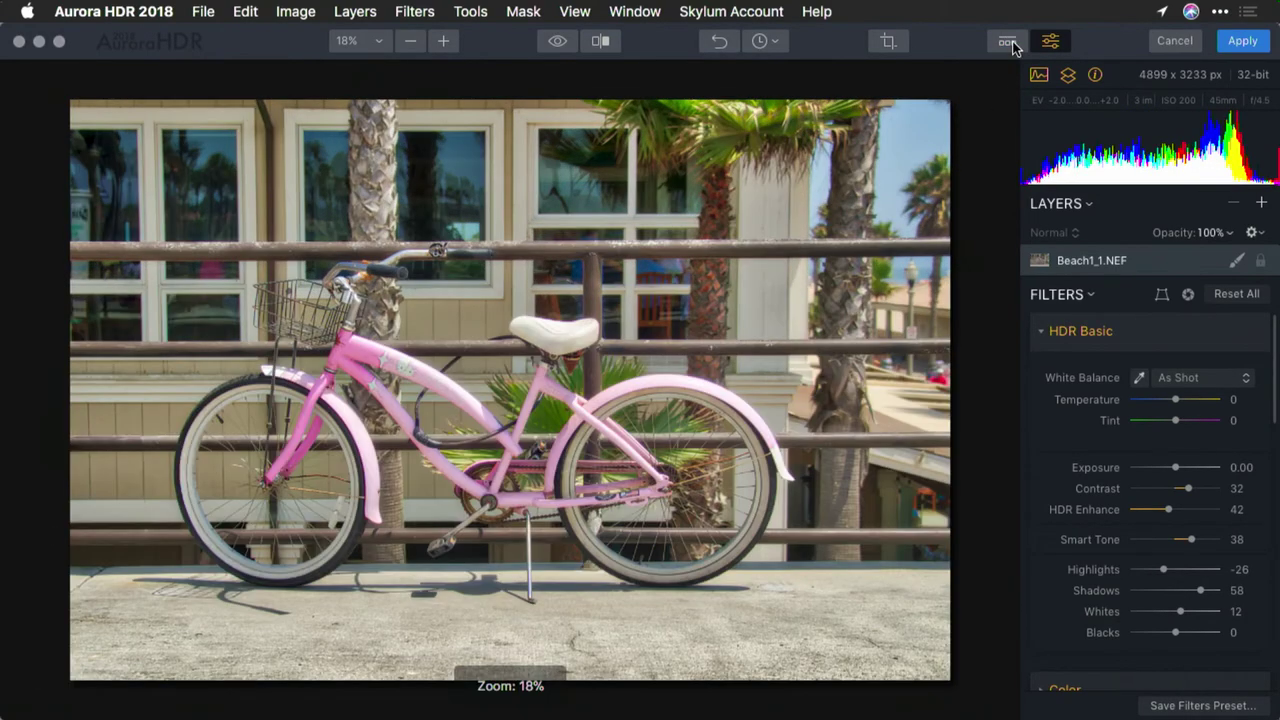
pyautogui.click(1242, 41)
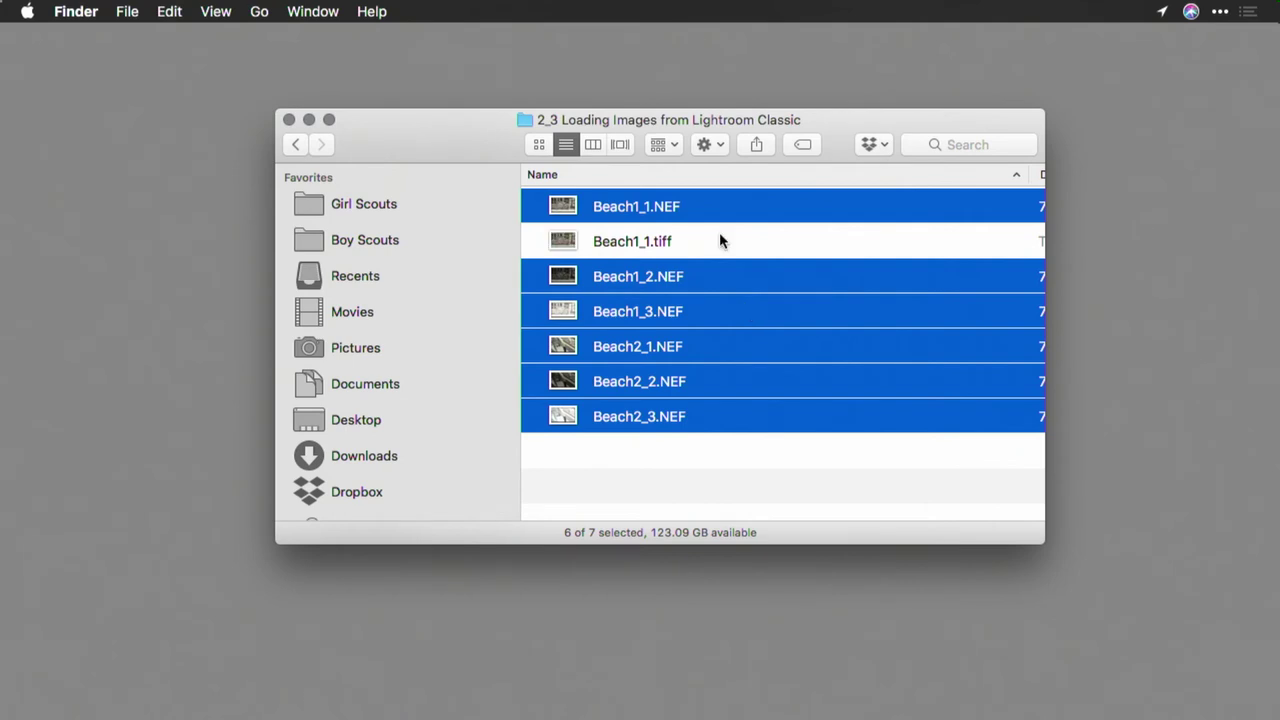
# - Quick Look Beach1_1.tiff in the 2_3 folder
pyautogui.click(686, 242)
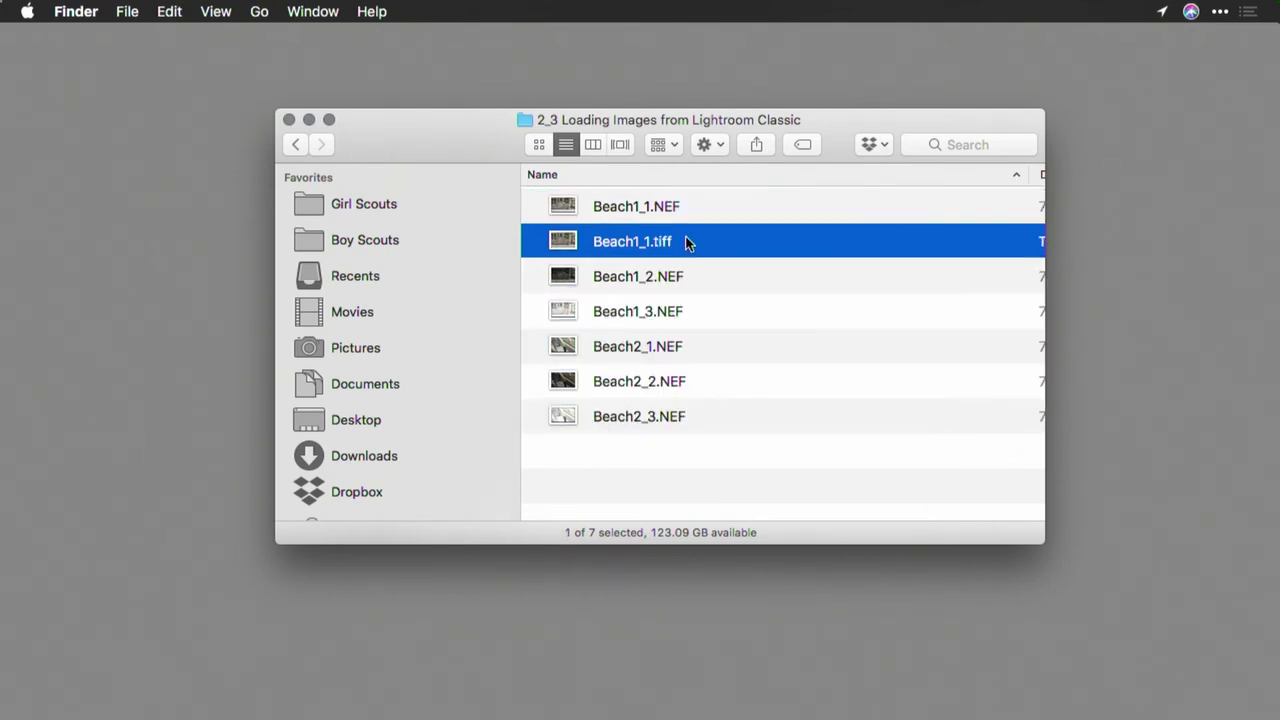
pyautogui.press('space')
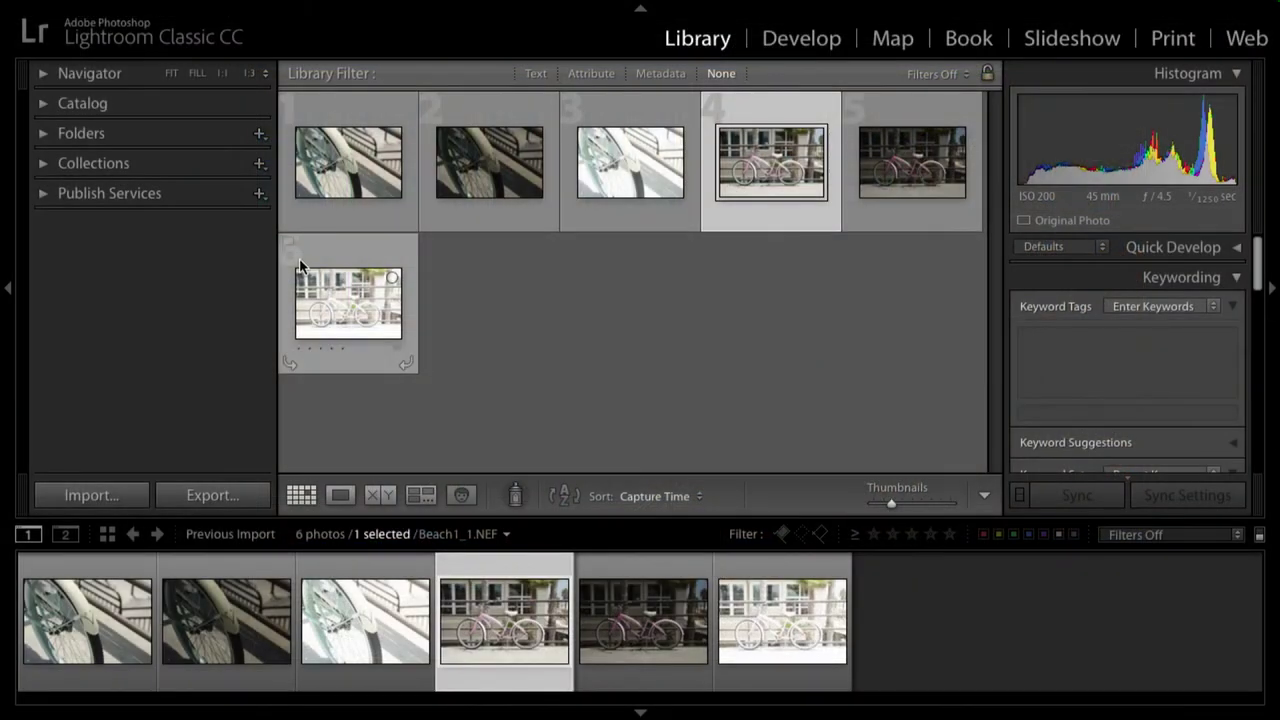
# - Switch the filmstrip source to All Photographs in the catalog
pyautogui.click(133, 535)
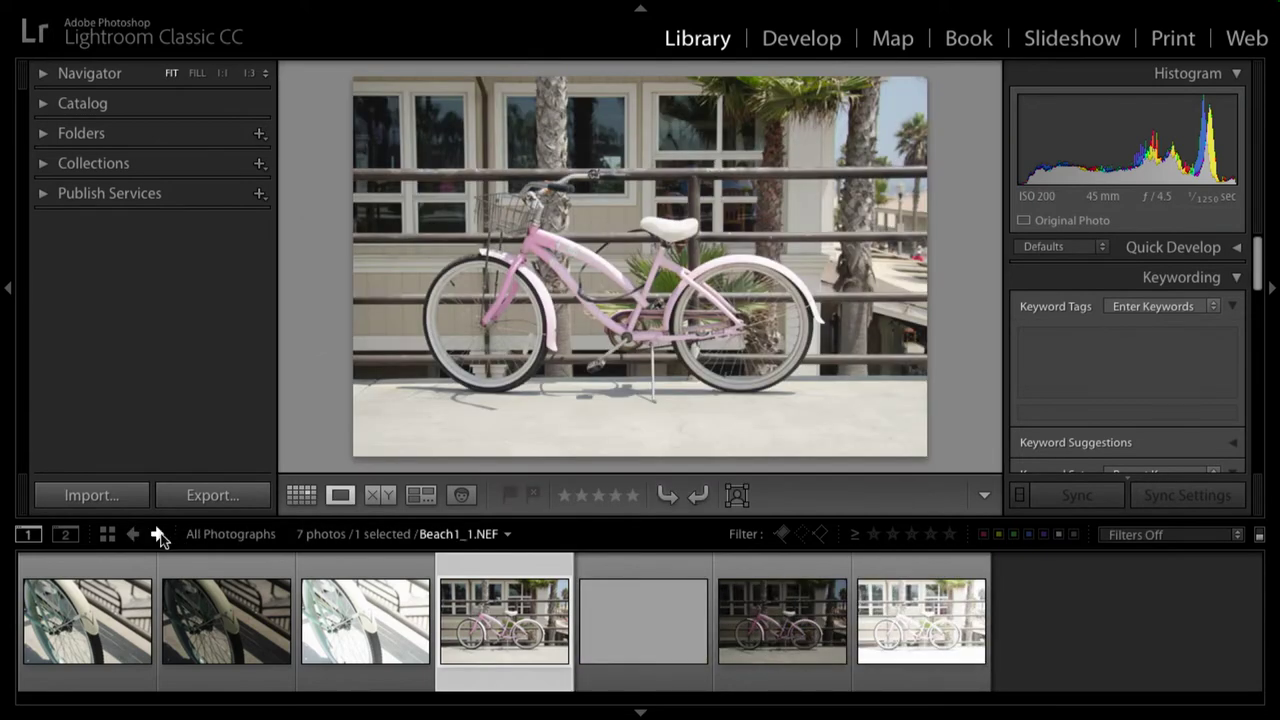
pyautogui.click(157, 535)
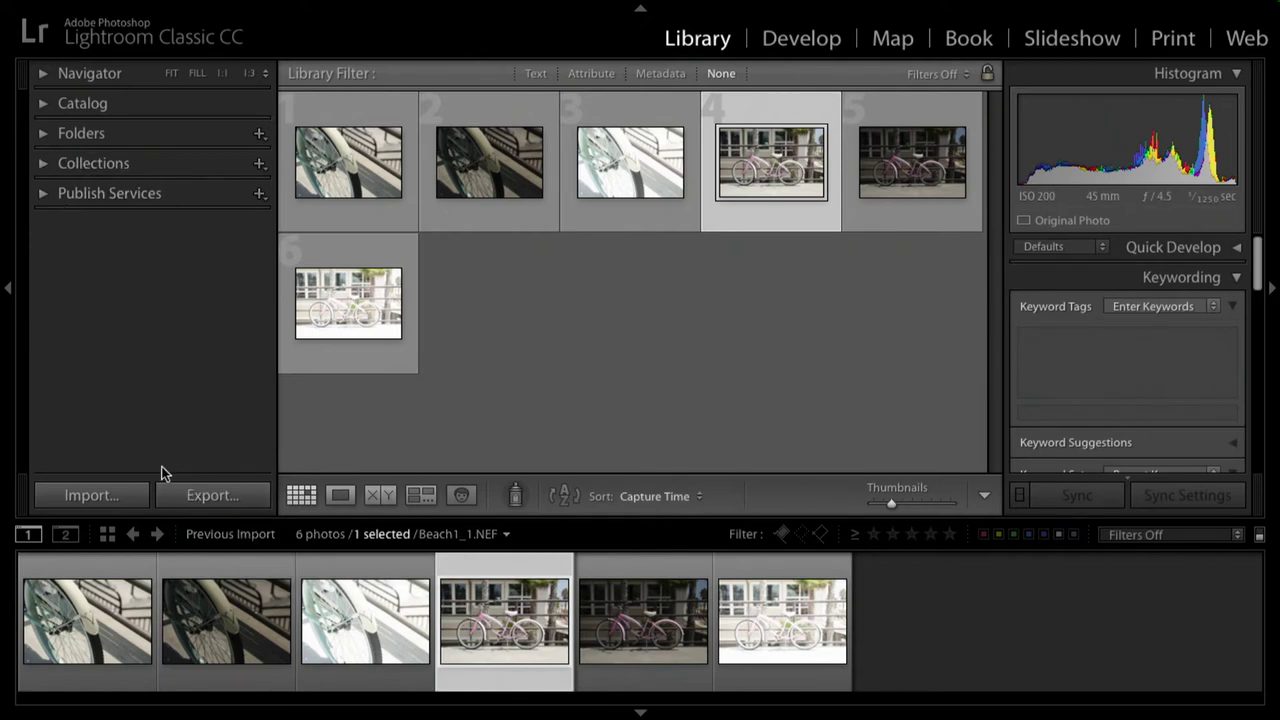
pyautogui.click(133, 534)
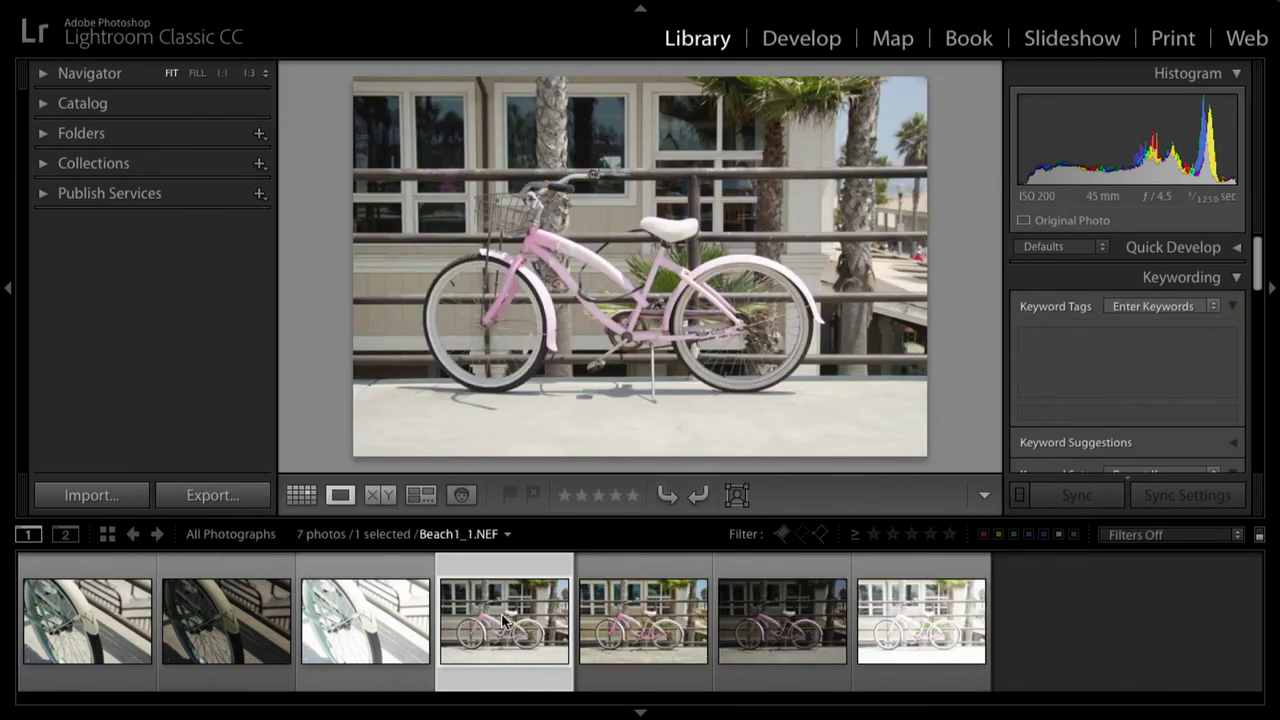
# - Compare the merged Beach1_1.tiff HDR against the bicycle exposures, including the original Beach1_1
pyautogui.click(740, 634)
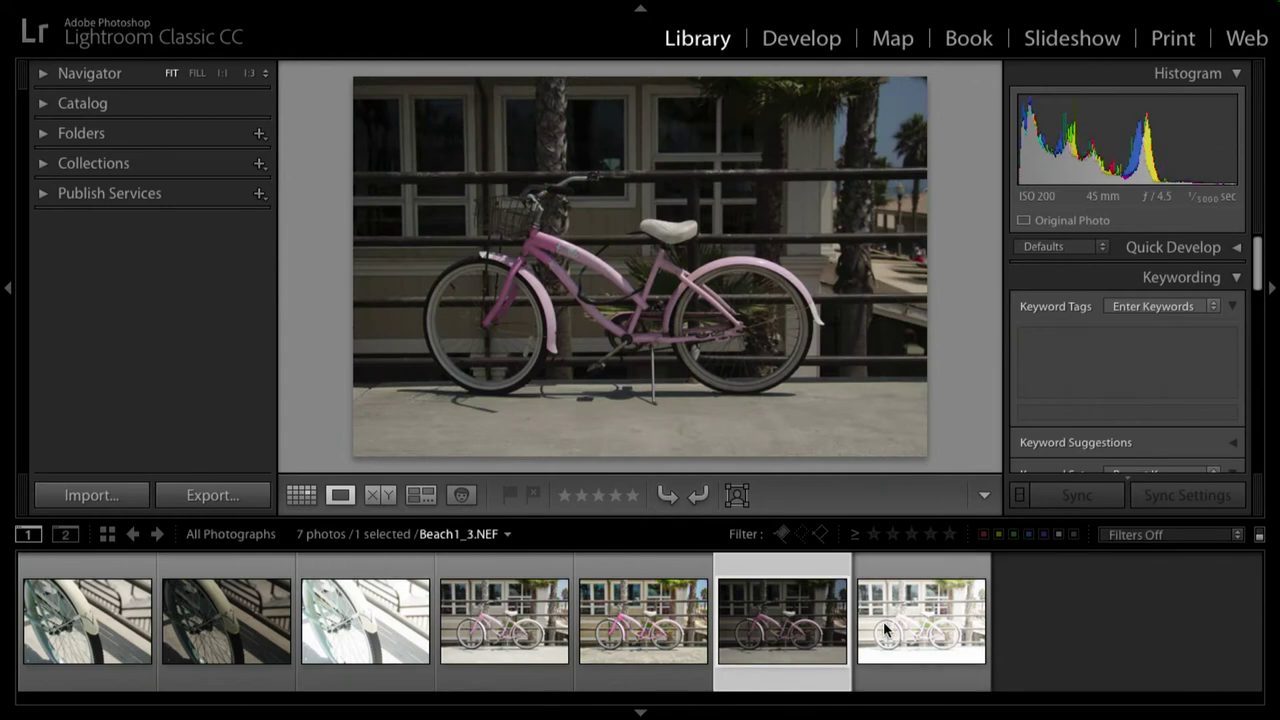
pyautogui.click(884, 628)
pyautogui.click(670, 612)
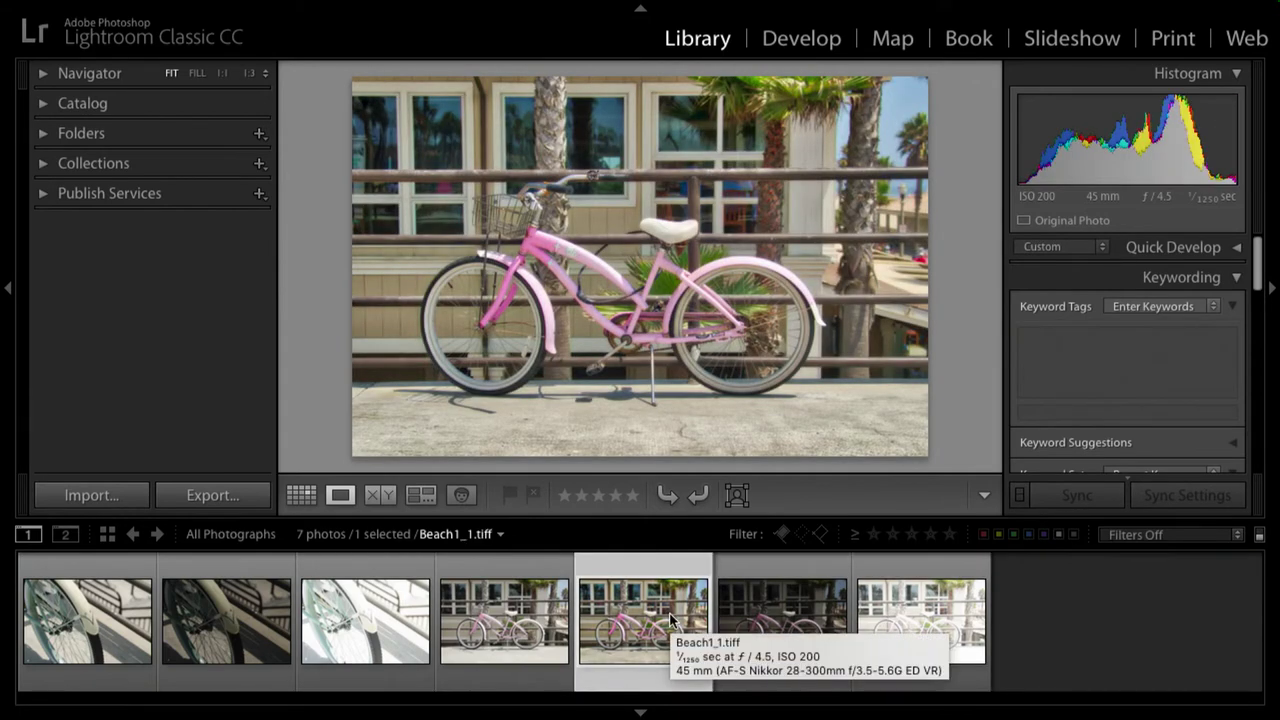
pyautogui.click(514, 622)
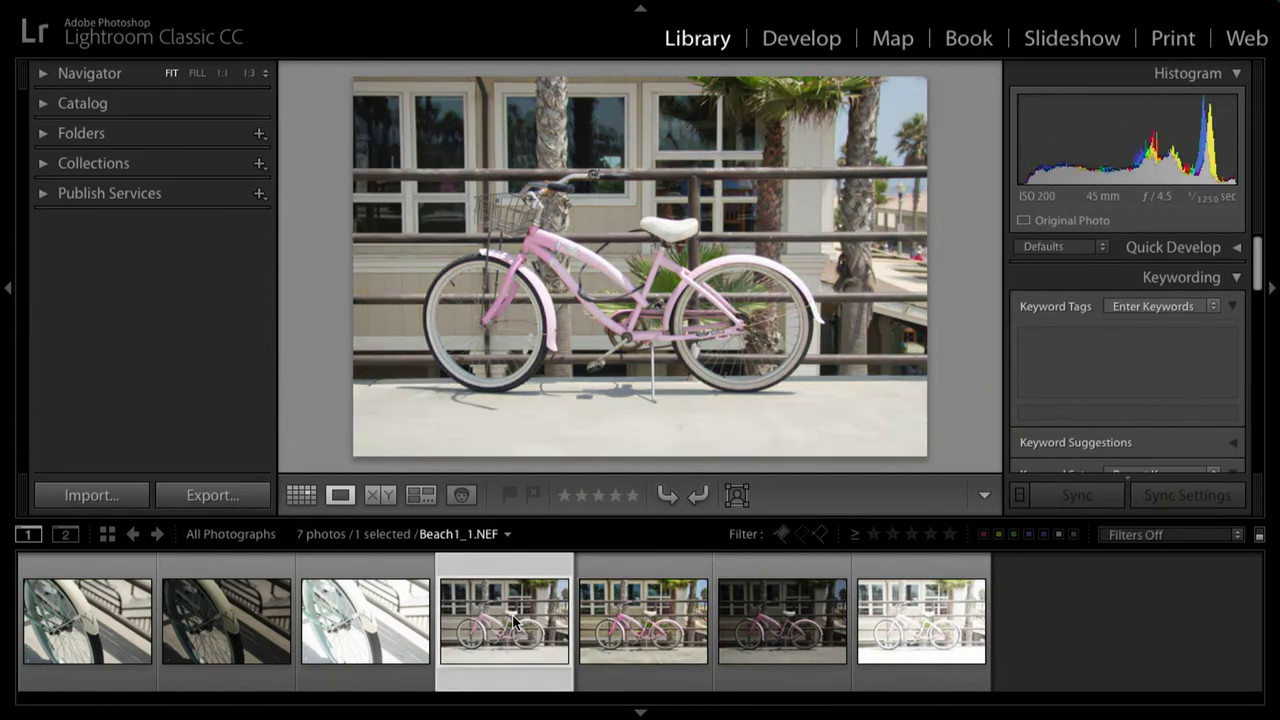
pyautogui.click(672, 625)
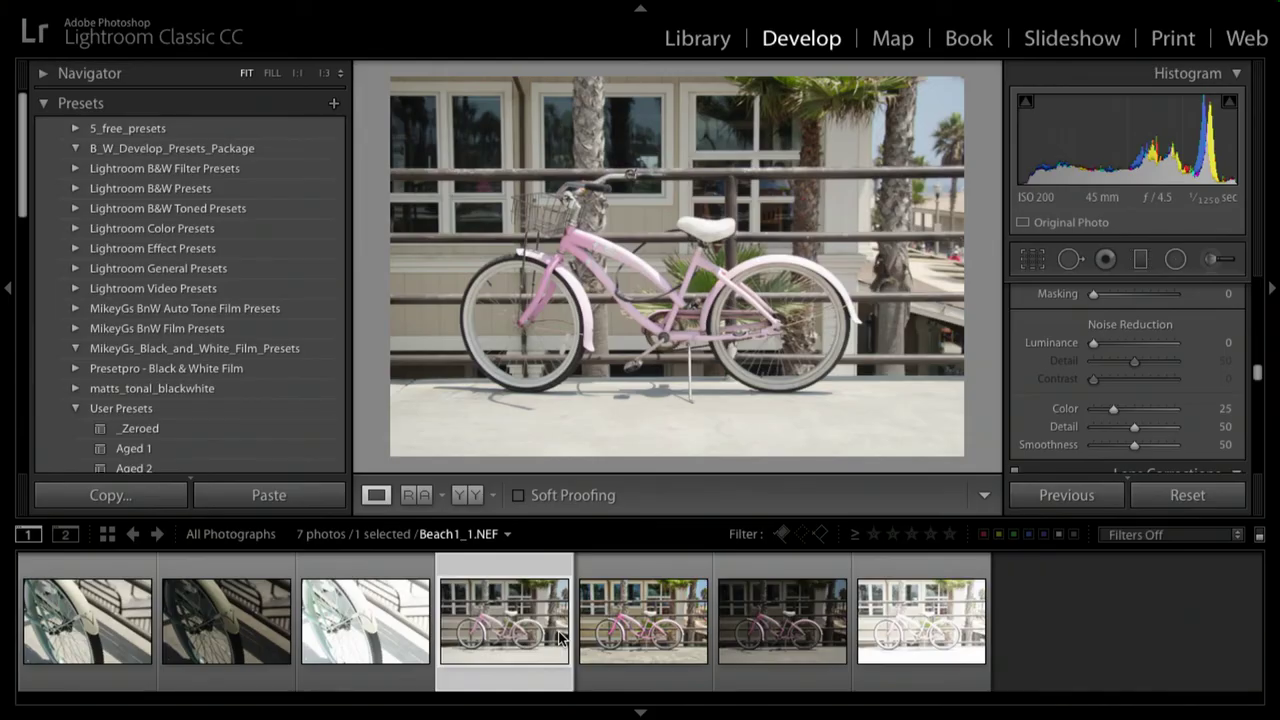
# - Lower the lens-profile Distortion correction to 66 on Beach2_3.NEF, then switch to Library
pyautogui.click(400, 634)
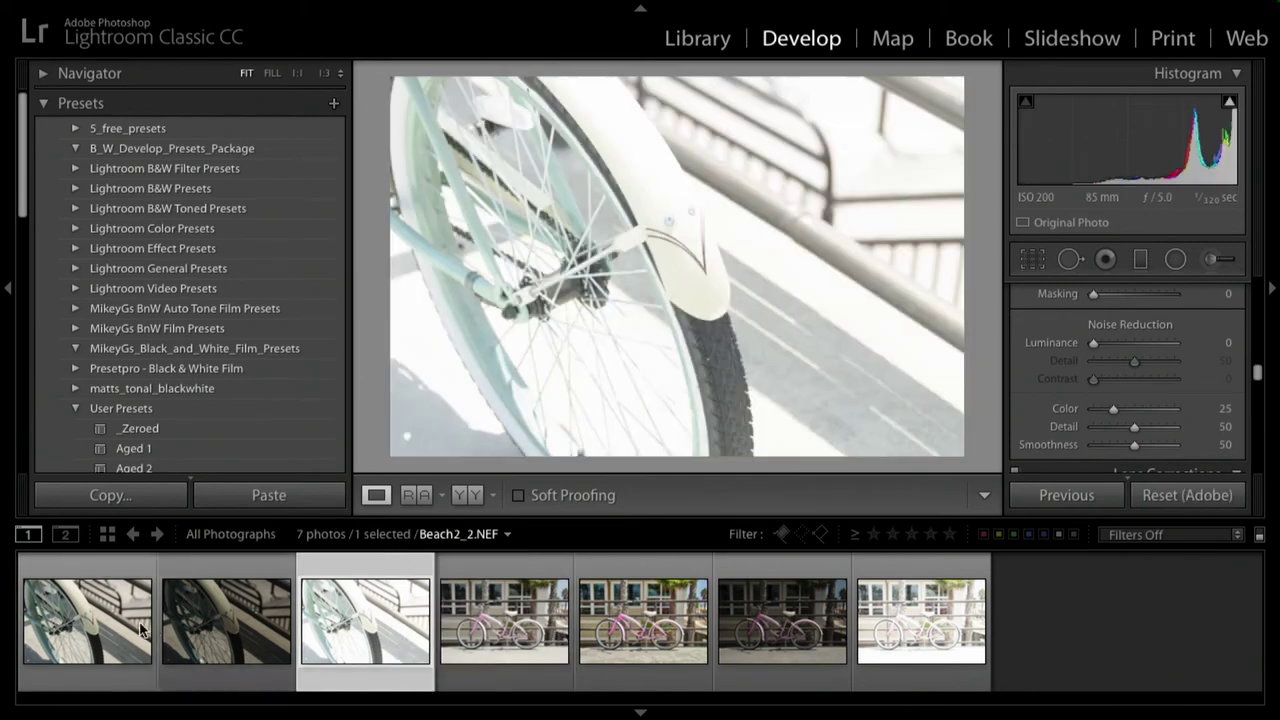
pyautogui.keyDown('shift'); pyautogui.click(113, 626); pyautogui.keyUp('shift')
pyautogui.scroll(-5, 1157, 380)
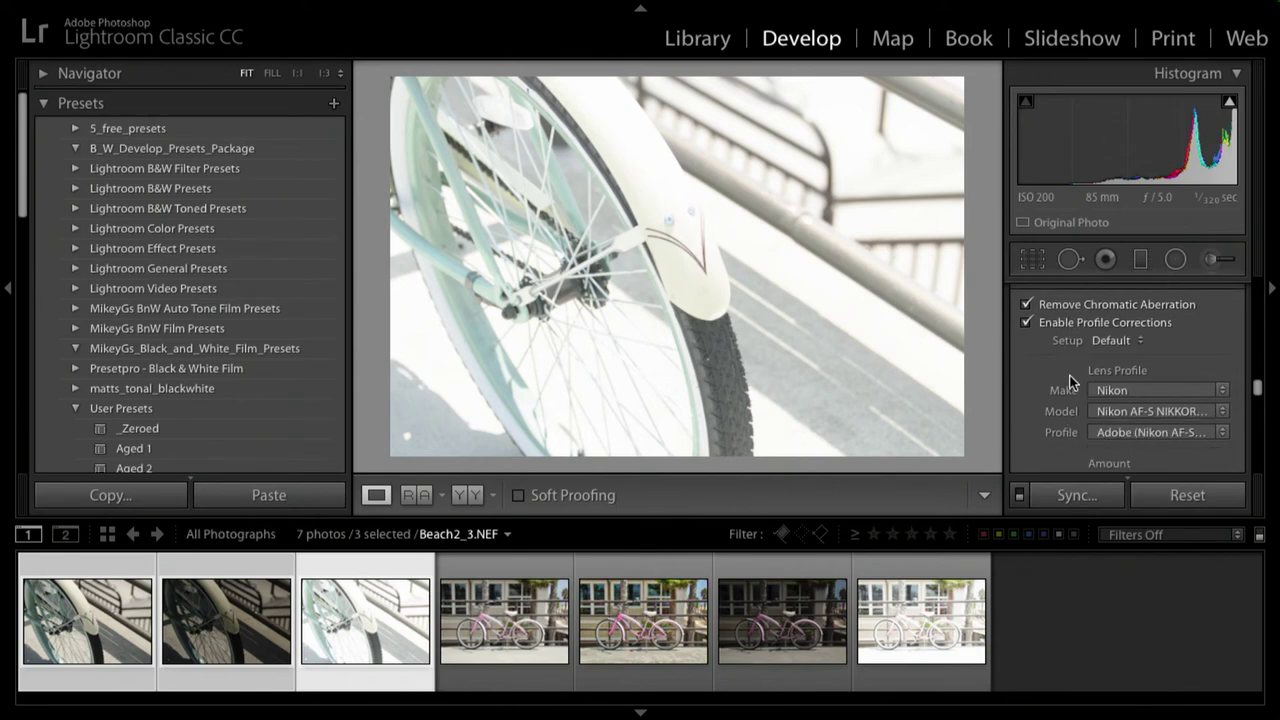
pyautogui.scroll(-1, 1072, 382)
pyautogui.moveTo(1134, 460)
pyautogui.mouseDown()
pyautogui.moveTo(1100, 463)
pyautogui.moveTo(1158, 468)
pyautogui.moveTo(1080, 472)
pyautogui.moveTo(1121, 468)
pyautogui.mouseUp()
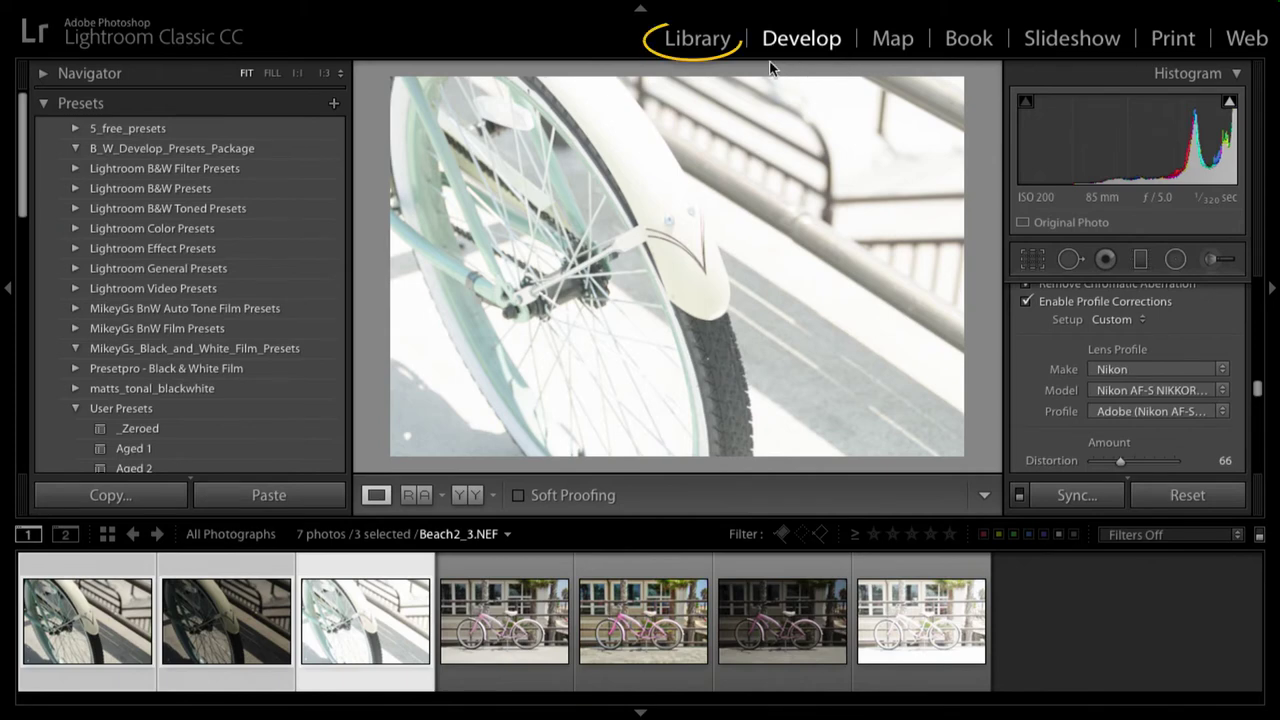
pyautogui.click(721, 50)
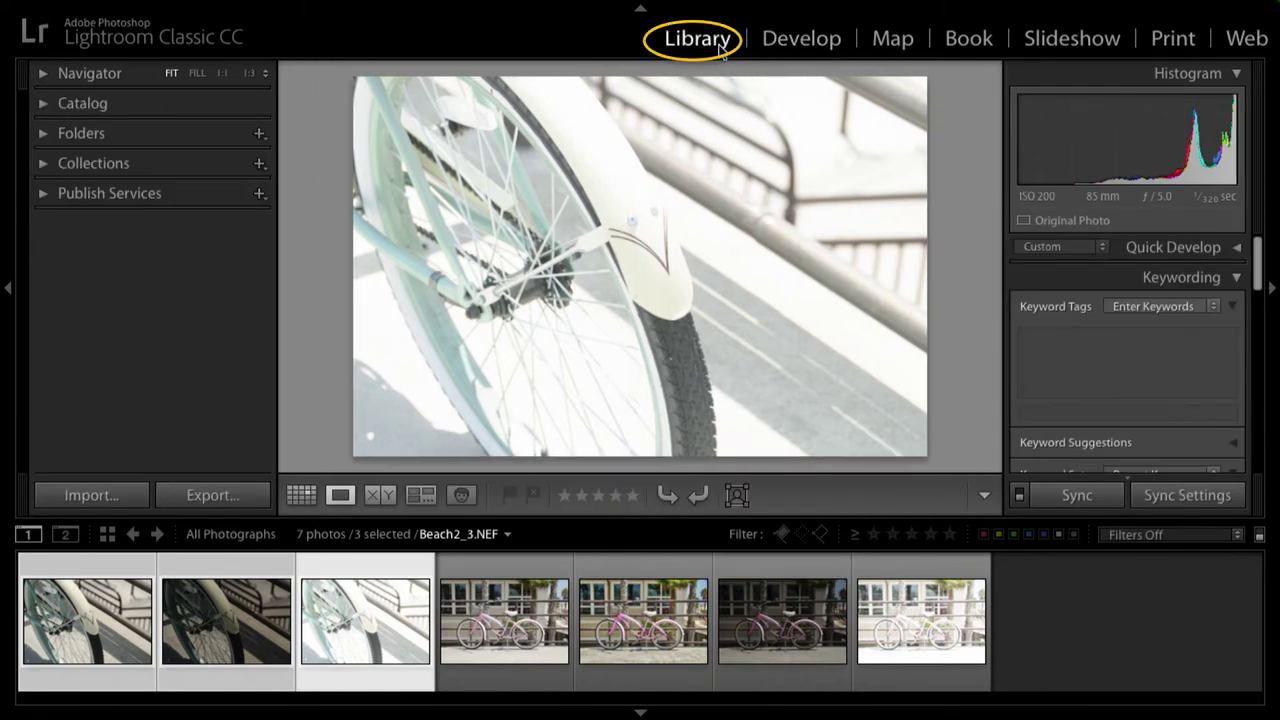
# - Choose Photo > Edit In > Aurora HDR 2018 for the bright wheel shot
pyautogui.moveTo(457, 6)
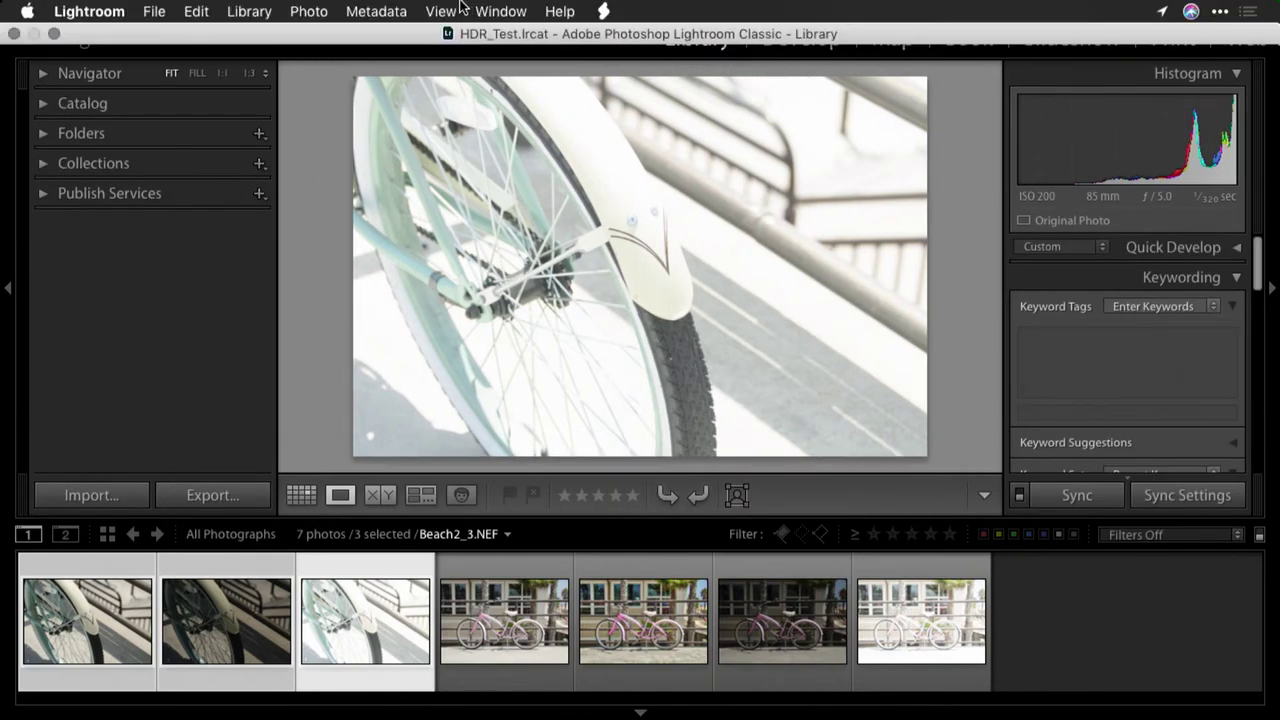
pyautogui.click(310, 11)
pyautogui.moveTo(326, 186)
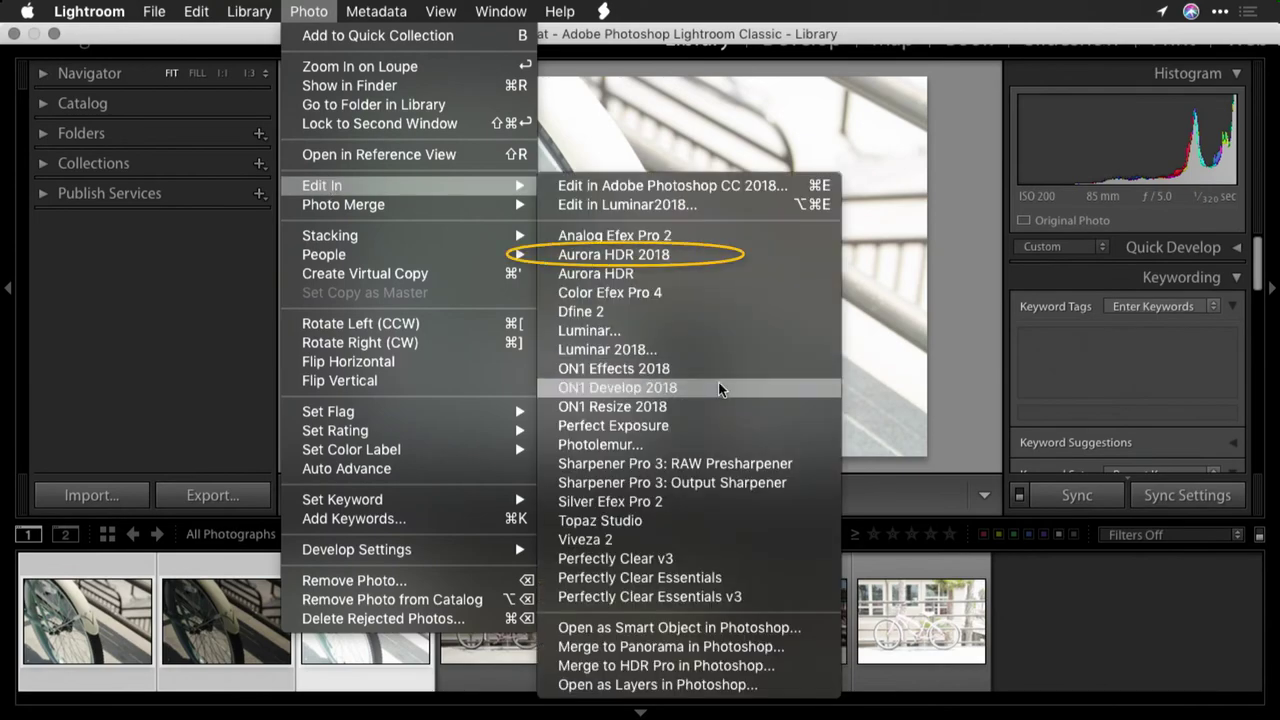
pyautogui.click(698, 255)
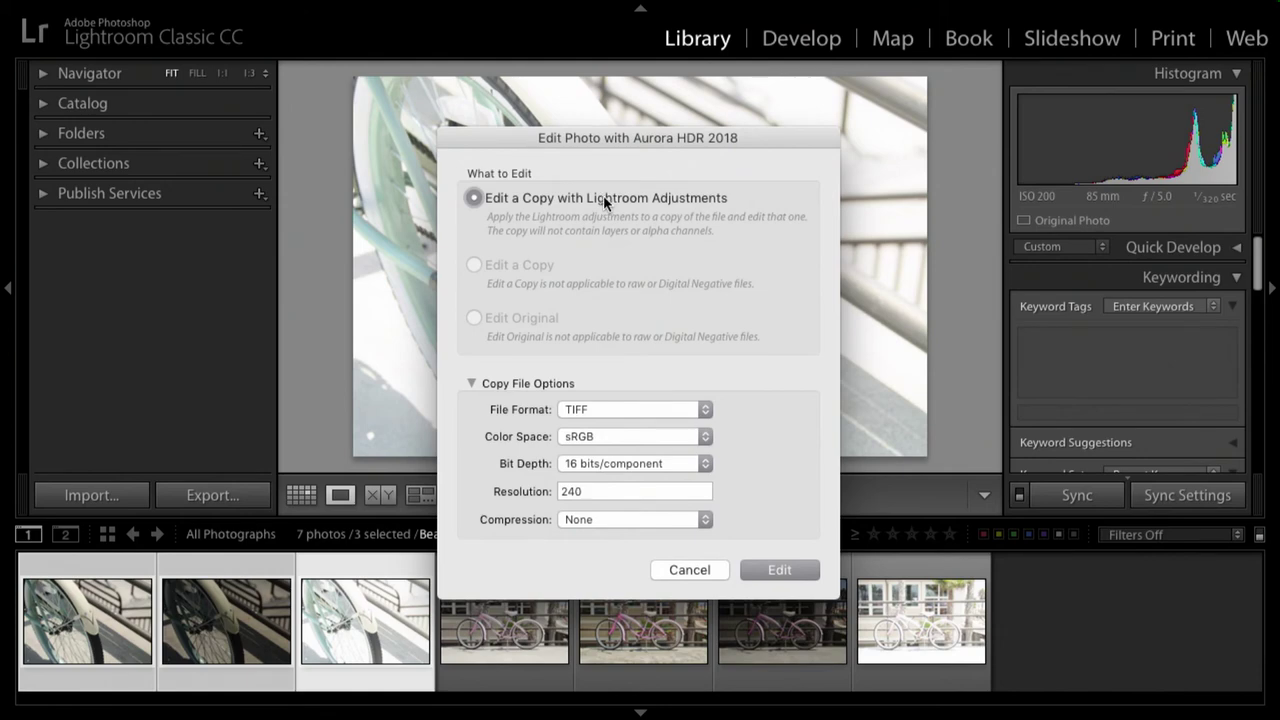
# - Edit a copy with ProPhoto RGB colour space at 16 bits/component
pyautogui.click(605, 437)
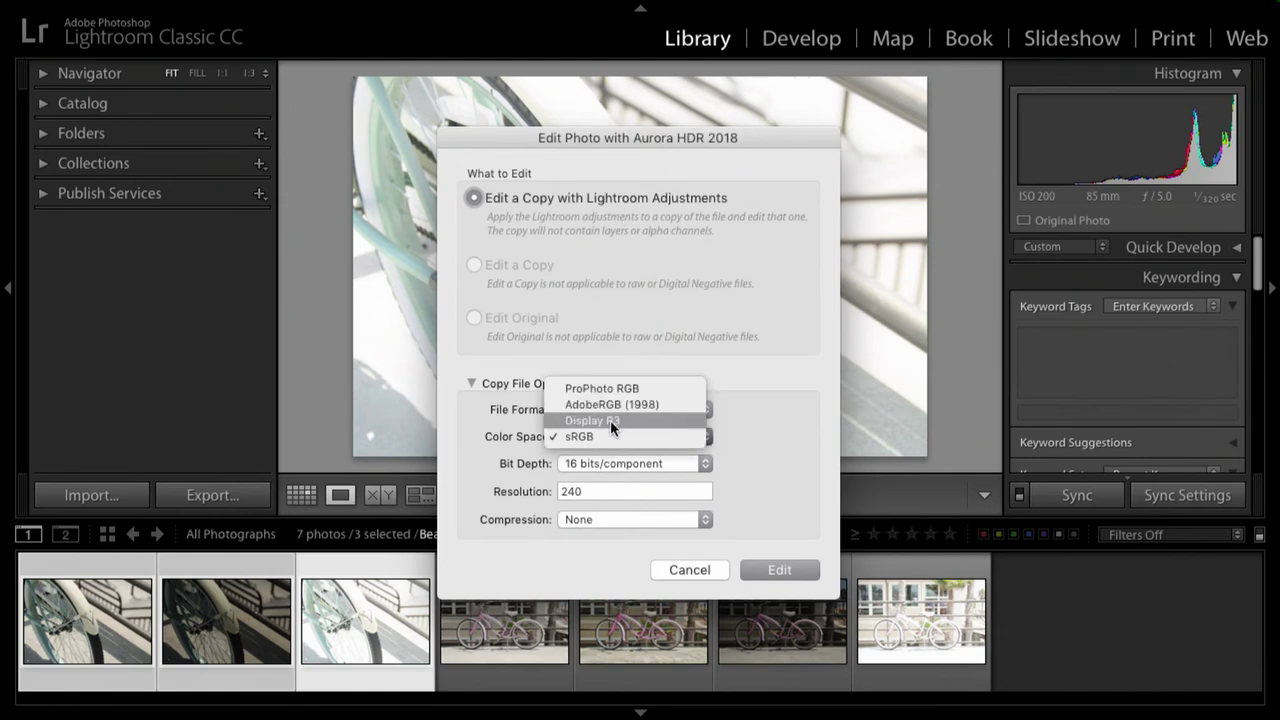
pyautogui.click(616, 388)
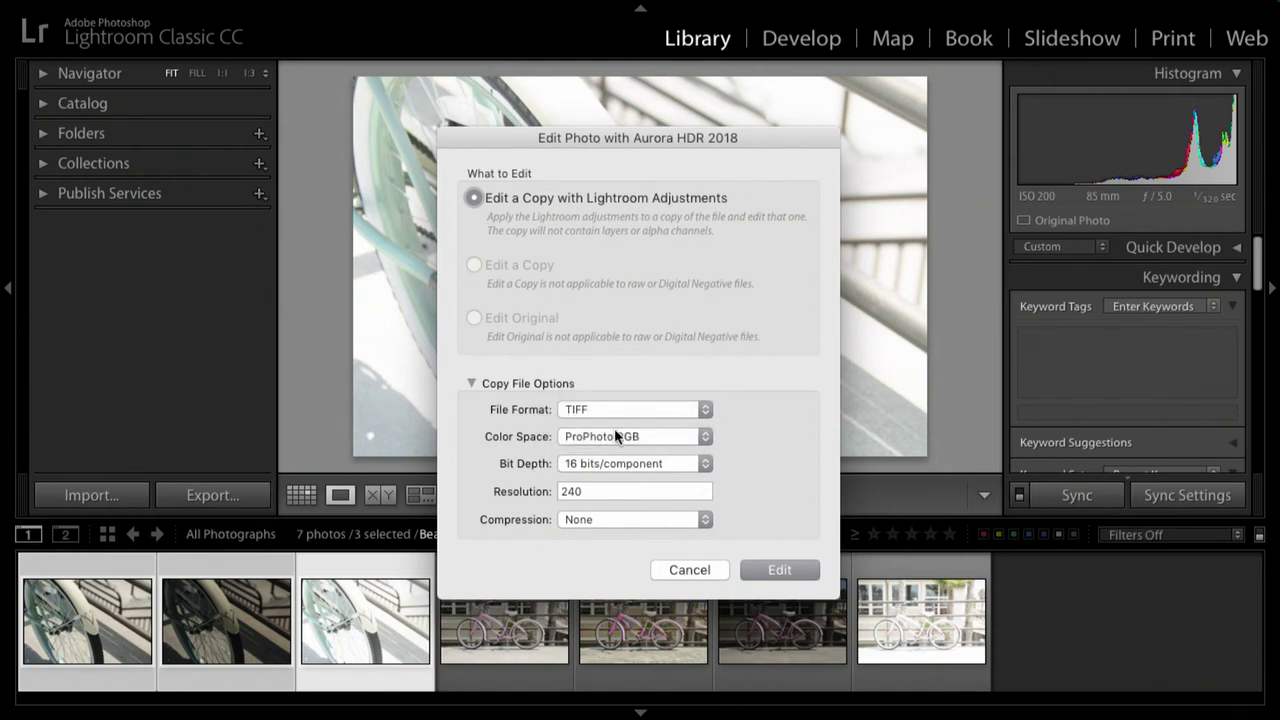
pyautogui.click(613, 459)
pyautogui.click(612, 463)
pyautogui.click(780, 569)
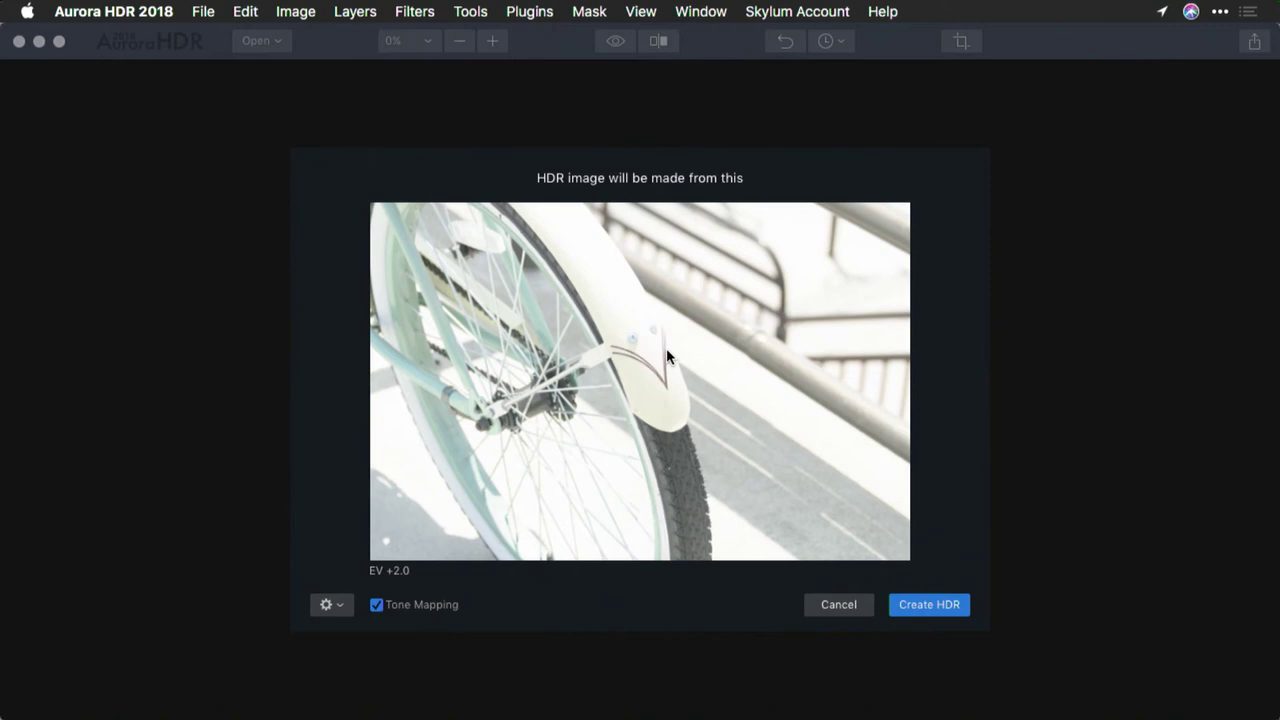
# - Cancel the single-image HDR merge and quit Aurora HDR 2018 with Cmd+Q
pyautogui.click(841, 608)
pyautogui.press('super+q')
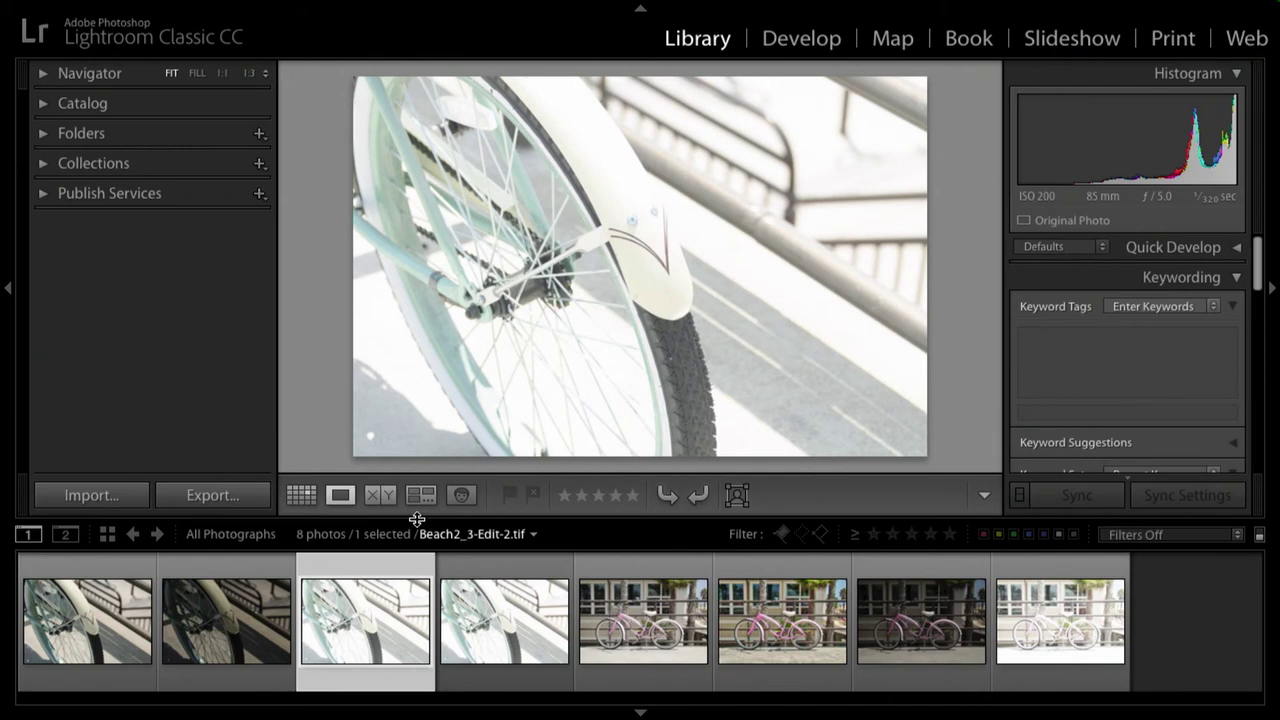
# - View the middle exposure Beach2_2.NEF, then delete the stray Beach2_3-Edit-2.tif copy
pyautogui.click(258, 612)
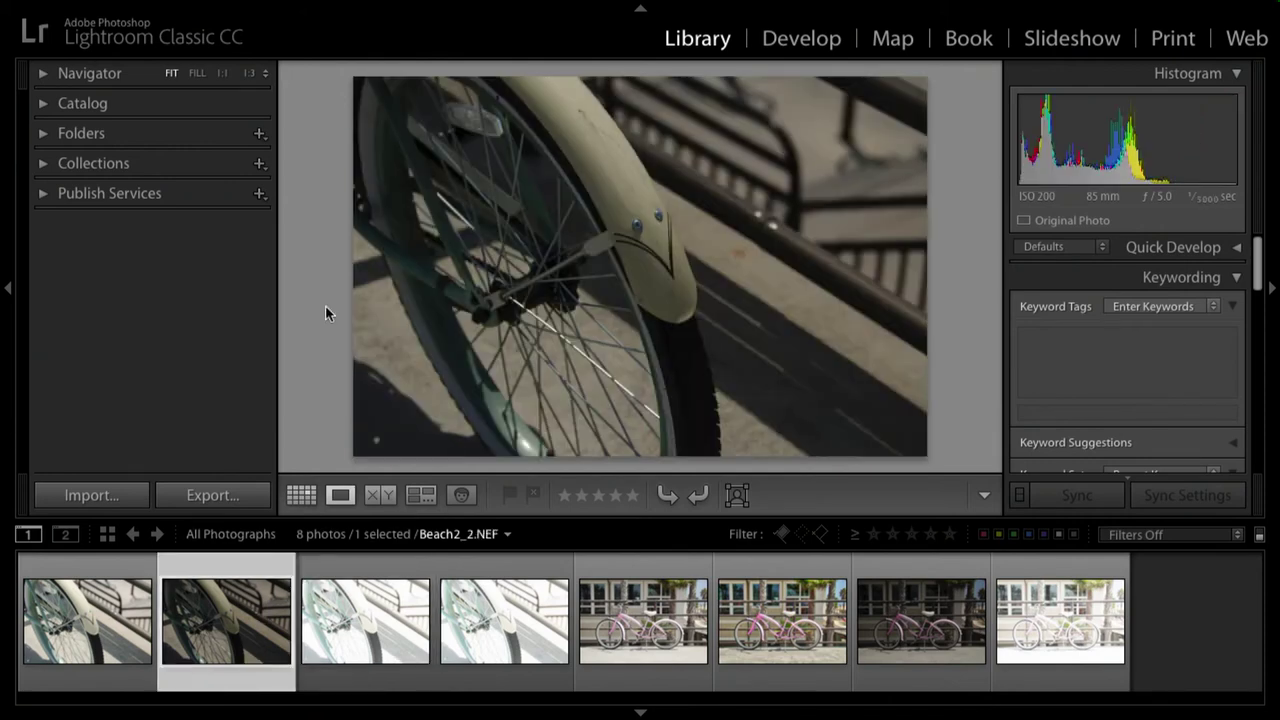
pyautogui.moveTo(348, 7)
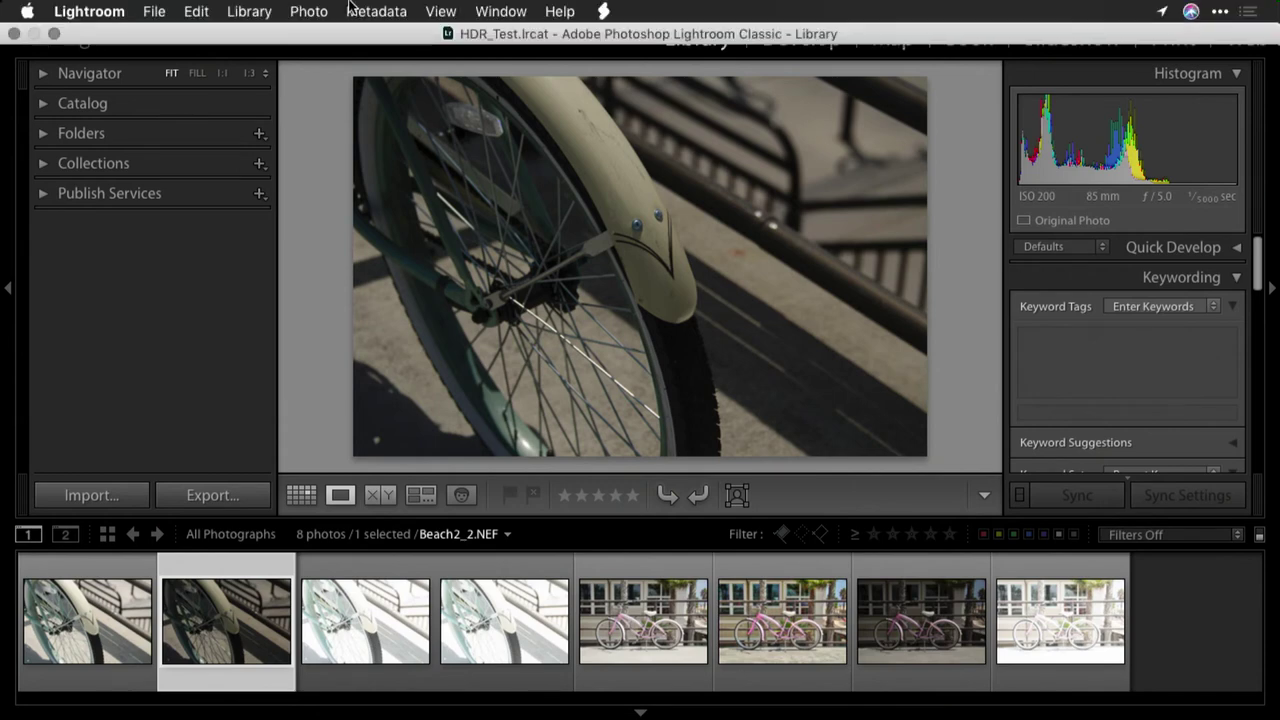
pyautogui.click(309, 11)
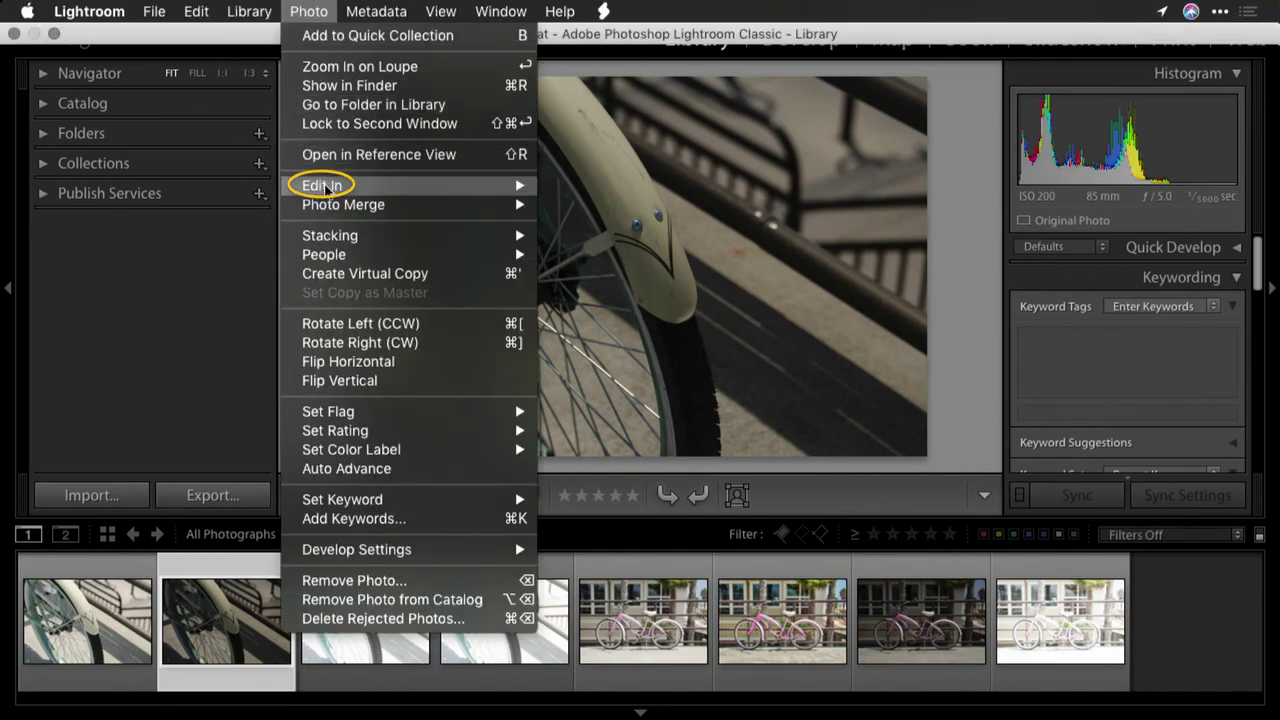
pyautogui.moveTo(325, 190)
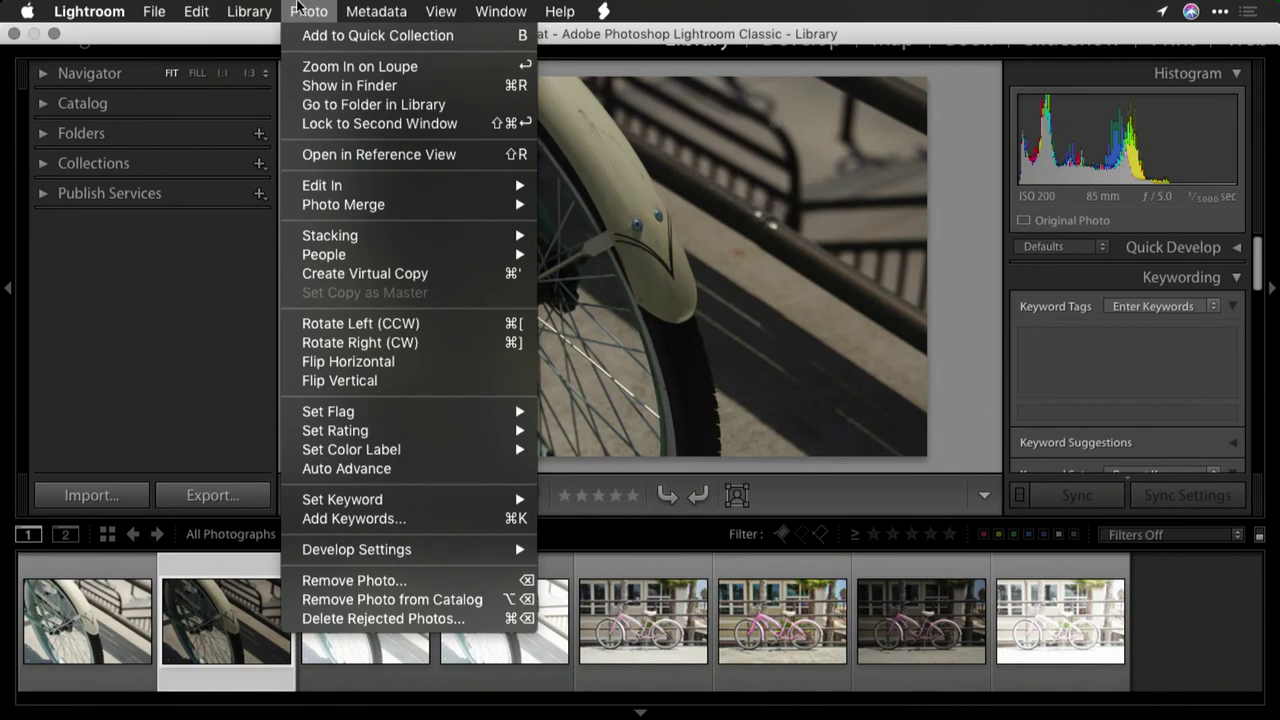
pyautogui.press('Escape')
pyautogui.click(392, 619)
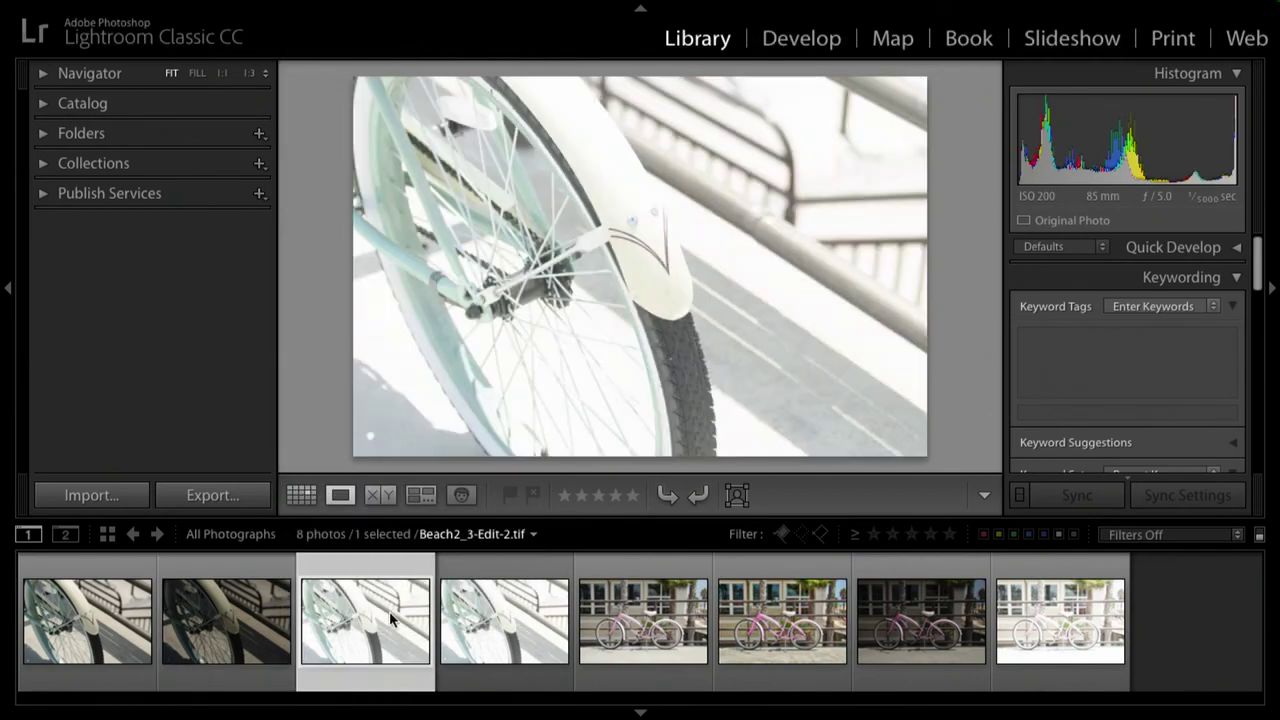
pyautogui.press('Delete')
pyautogui.press('Return')
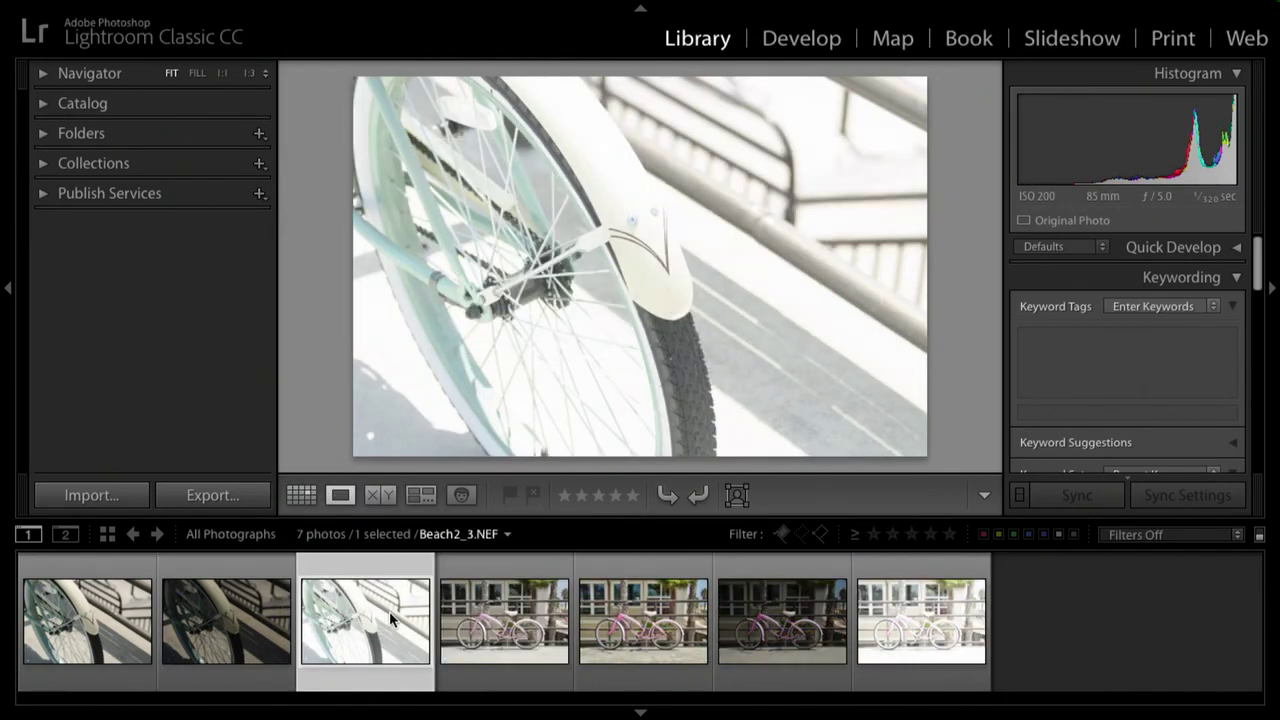
# - Select the three bracketed wheel shots and transfer them to Aurora HDR 2018
pyautogui.keyDown('shift'); pyautogui.click(128, 627); pyautogui.keyUp('shift')
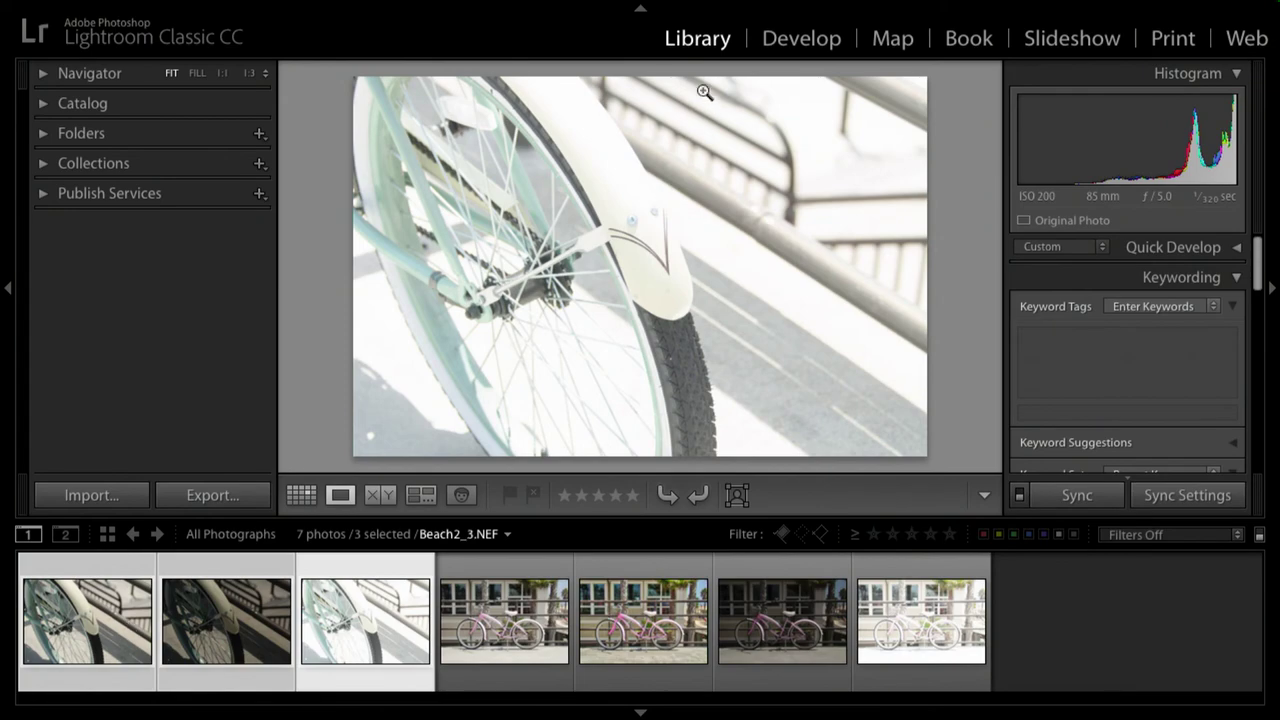
pyautogui.moveTo(243, 3)
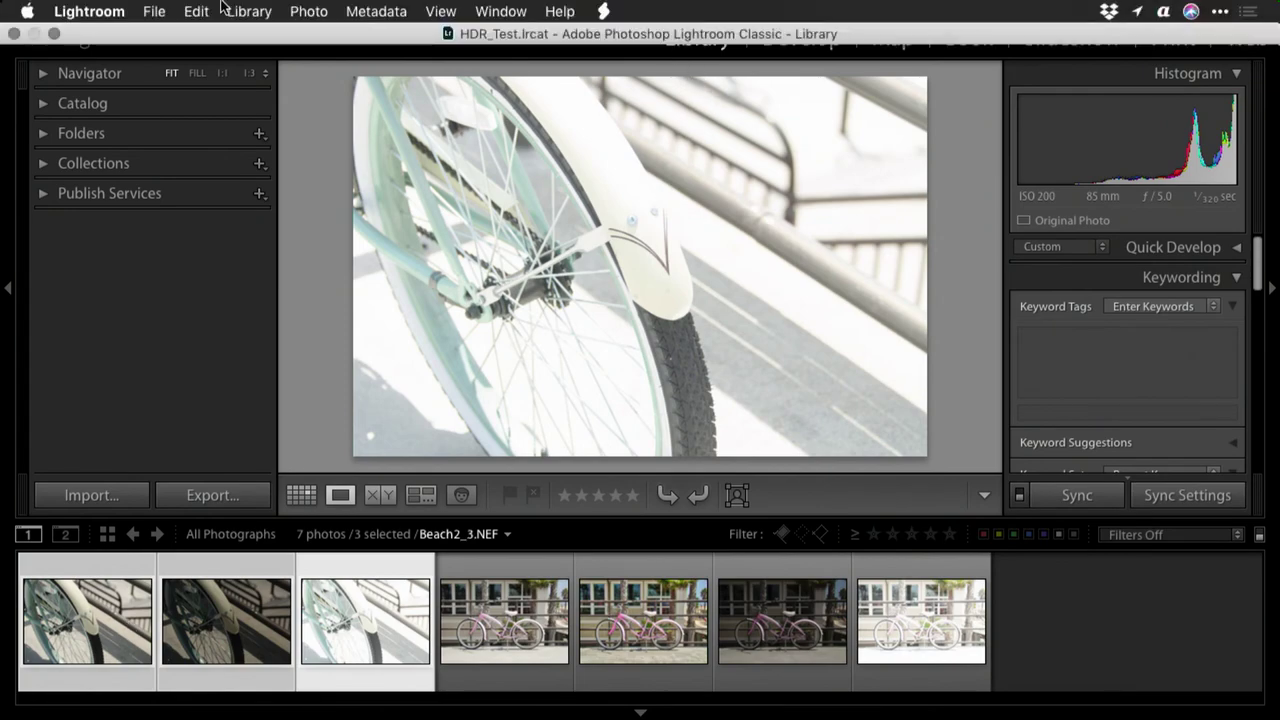
pyautogui.click(158, 10)
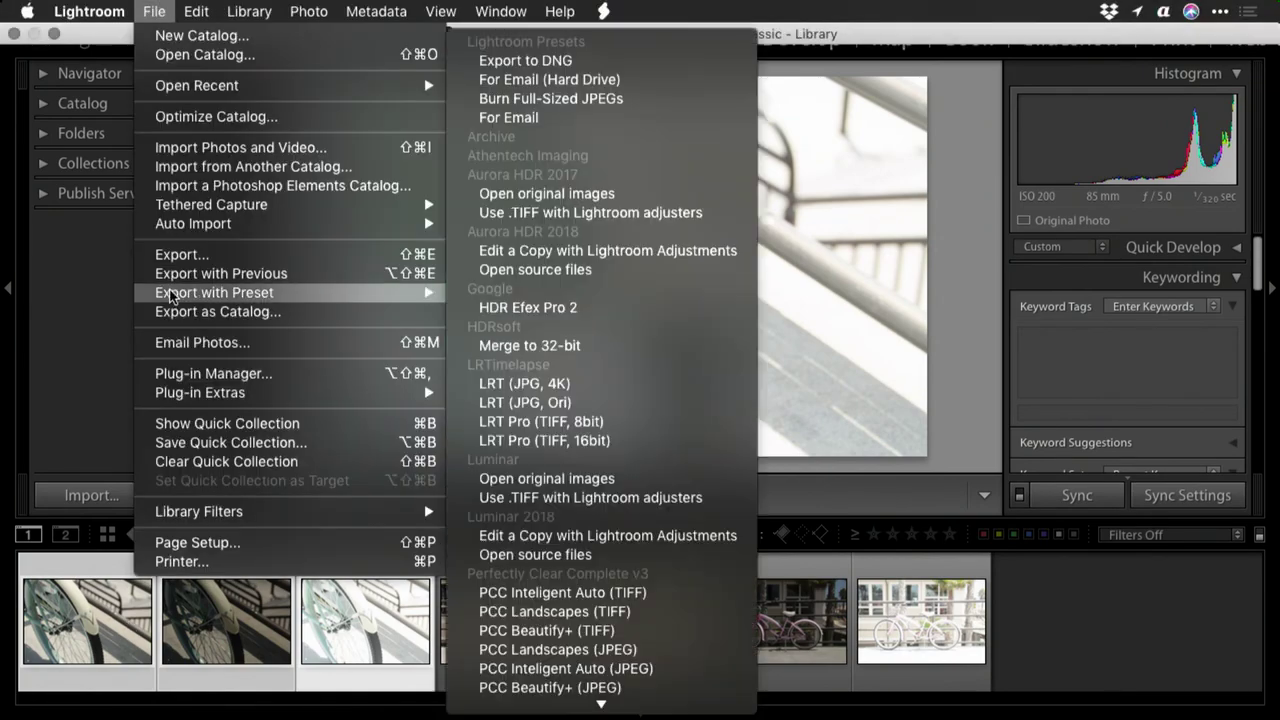
pyautogui.moveTo(187, 396)
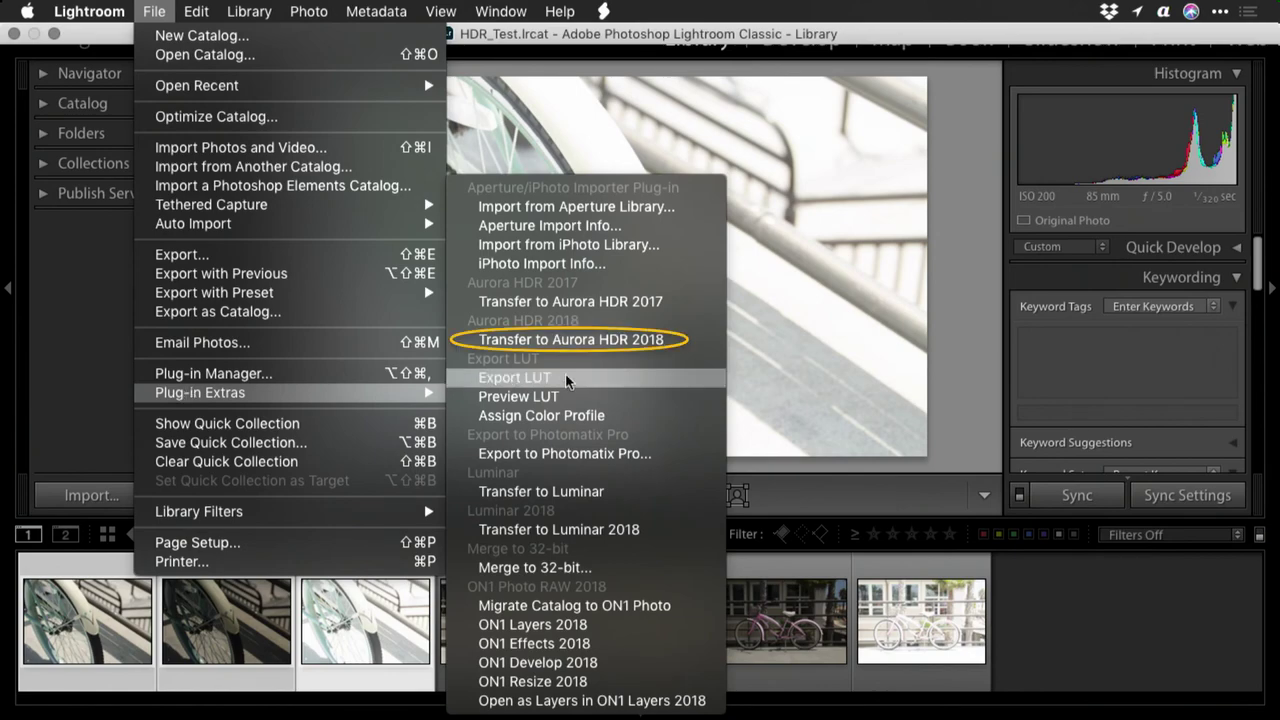
pyautogui.click(559, 340)
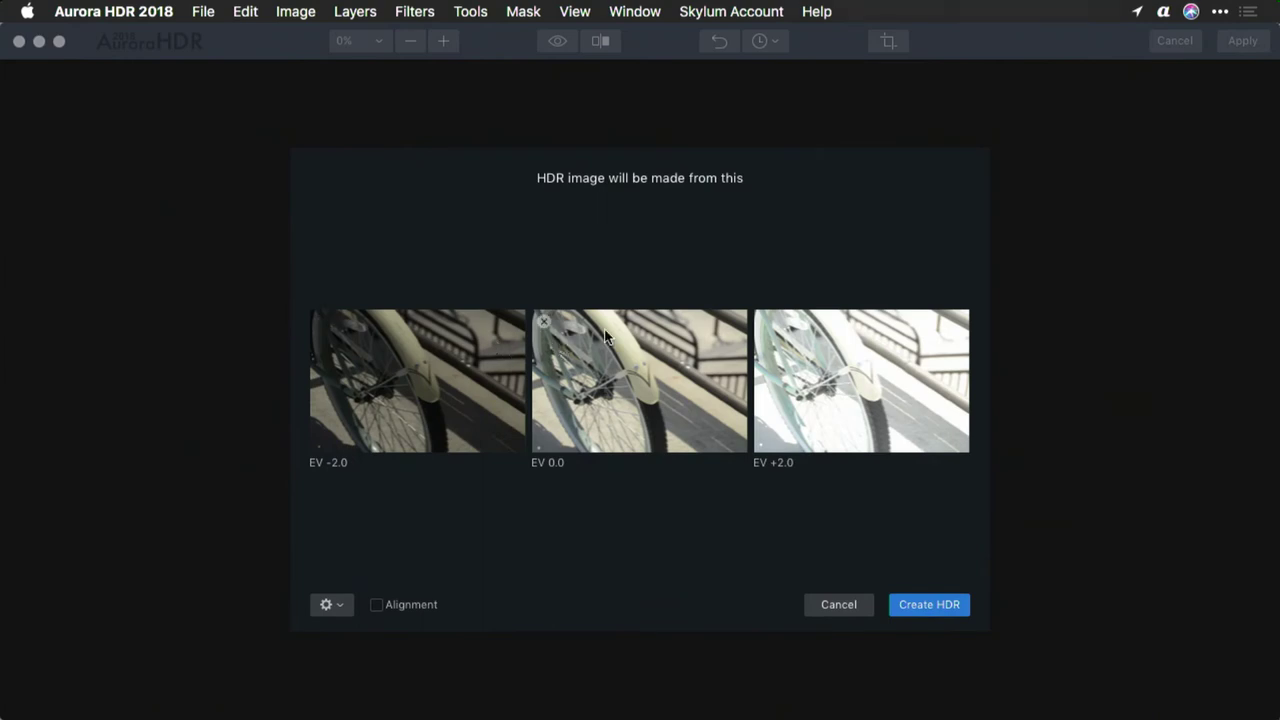
# - Enable alignment for the EV −2, 0 and +2 wheel brackets and create the HDR
pyautogui.click(377, 605)
pyautogui.click(339, 607)
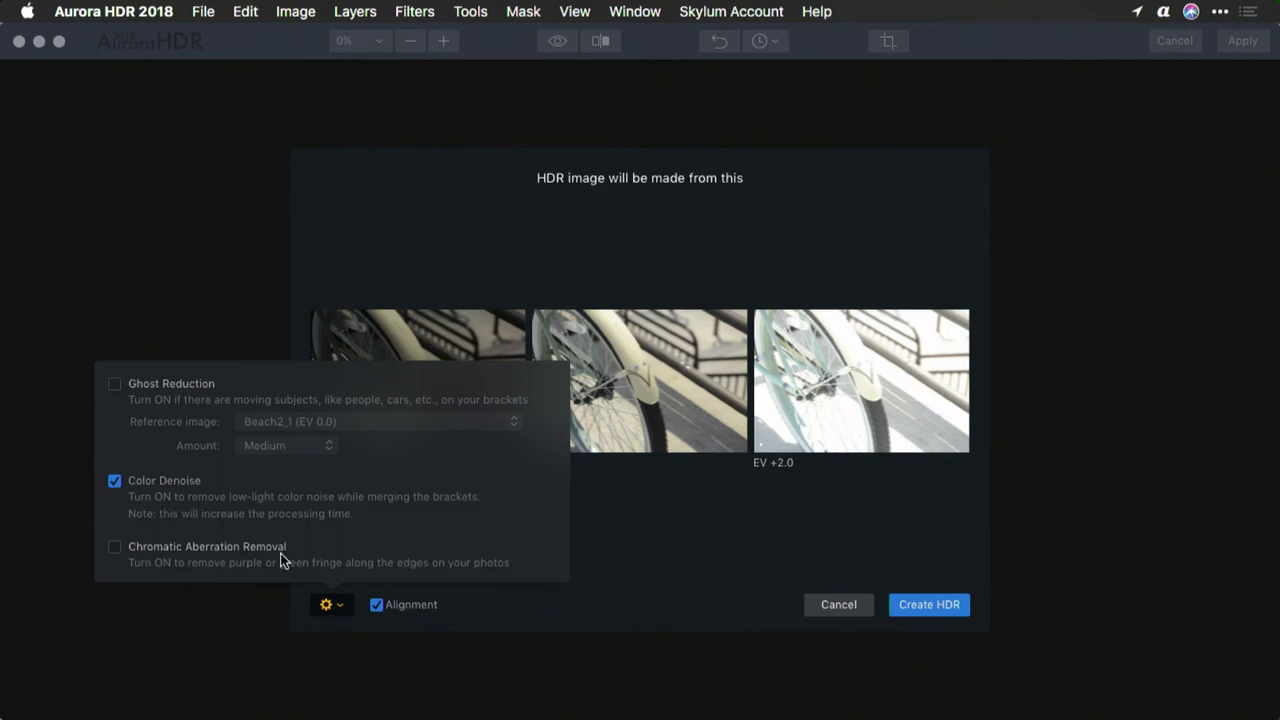
pyautogui.click(924, 610)
pyautogui.click(926, 606)
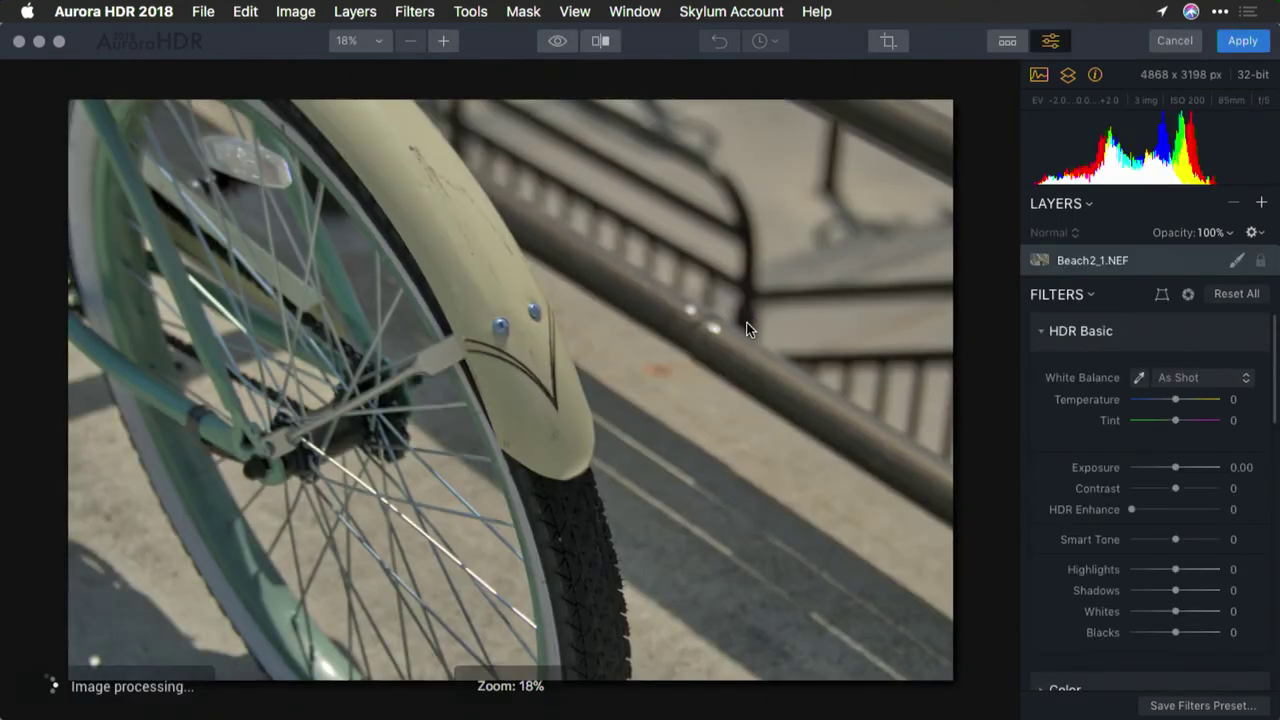
# - Apply the Impressive preset from the Dramatic category after trying Structure Enhancer
pyautogui.click(1007, 41)
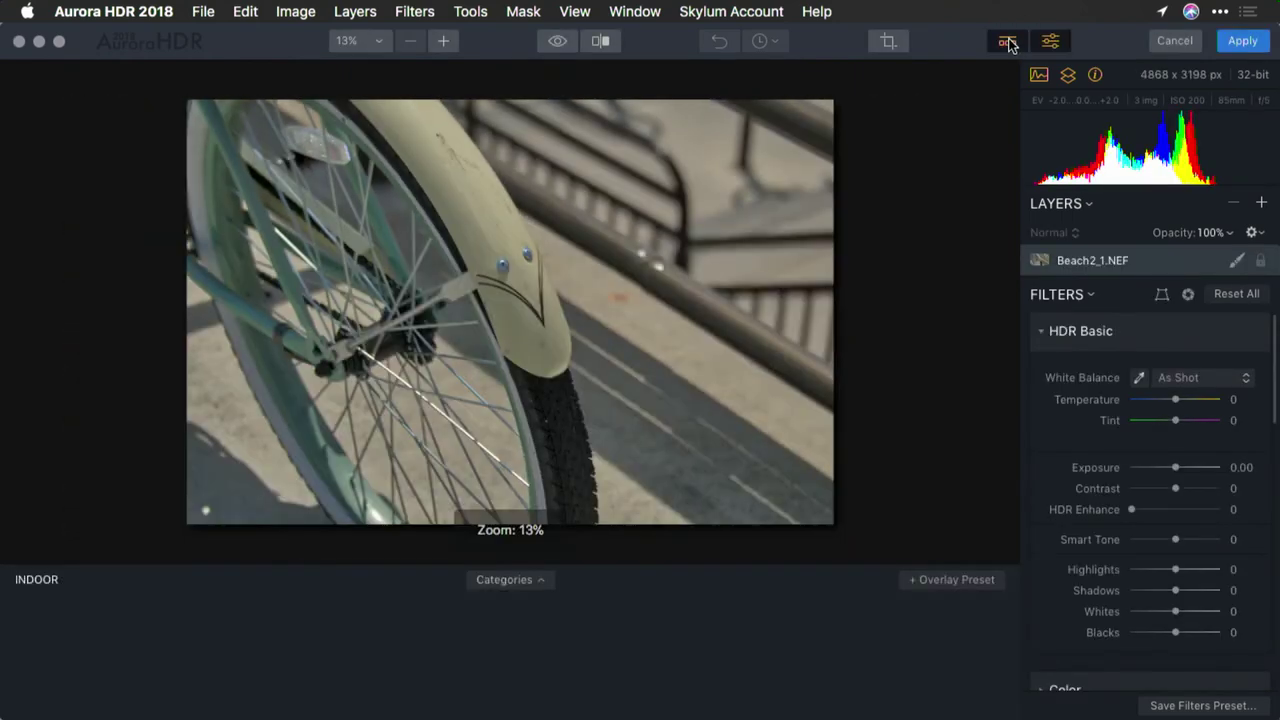
pyautogui.click(532, 580)
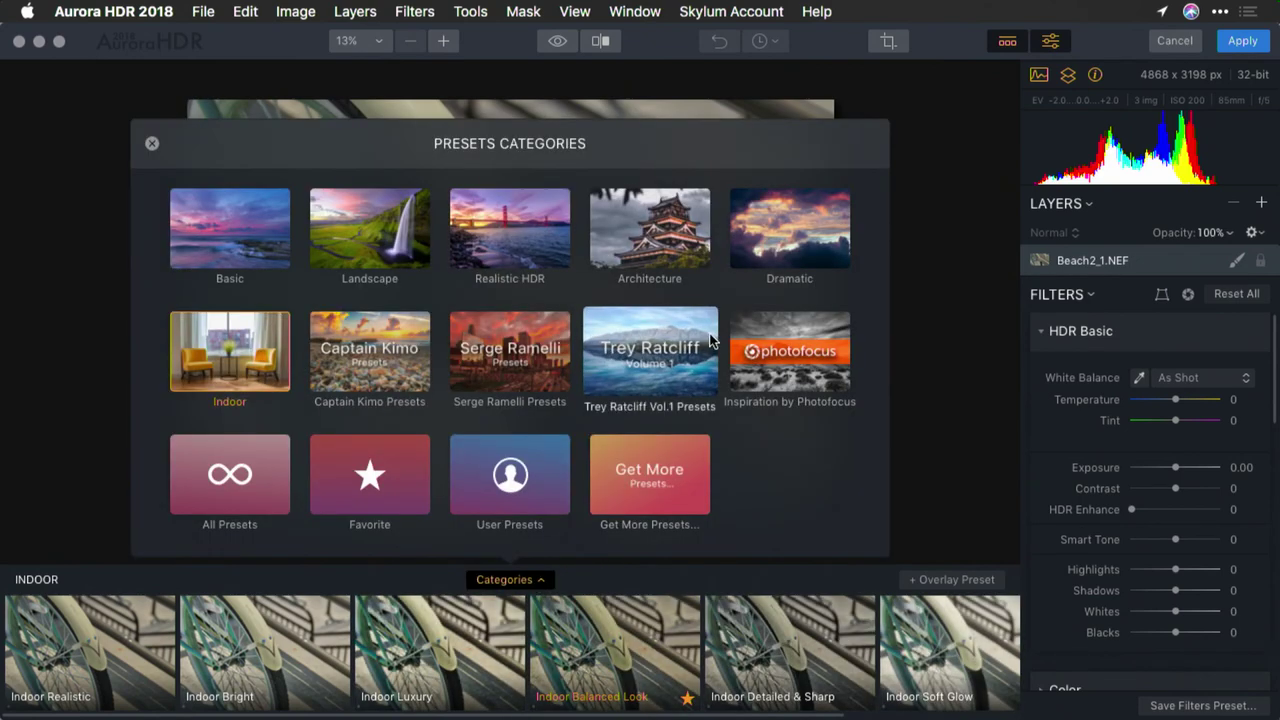
pyautogui.click(791, 238)
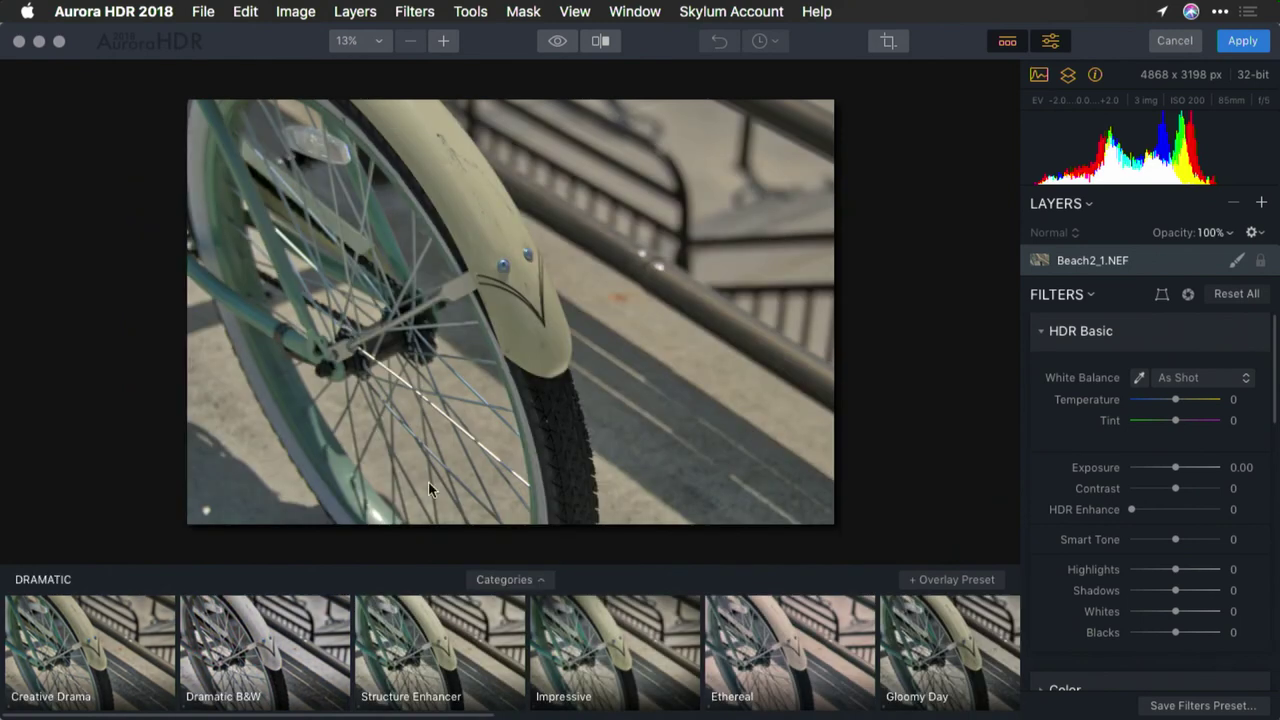
pyautogui.click(421, 672)
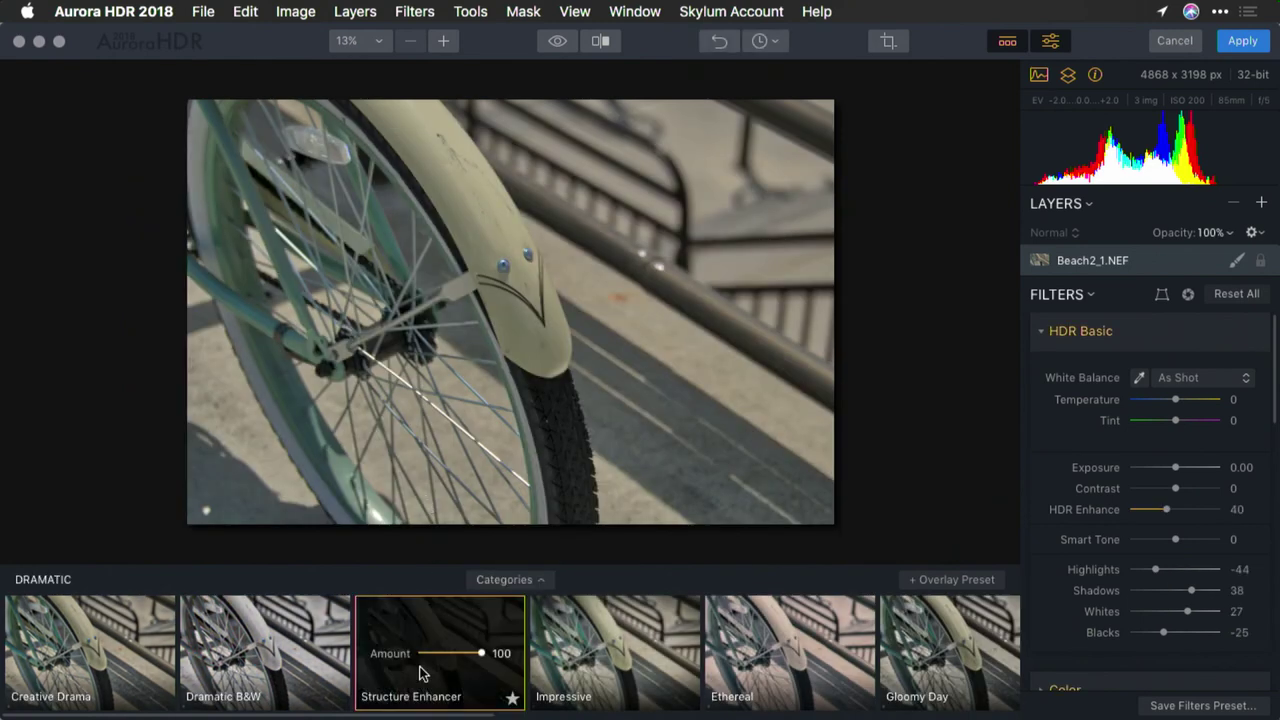
pyautogui.click(569, 661)
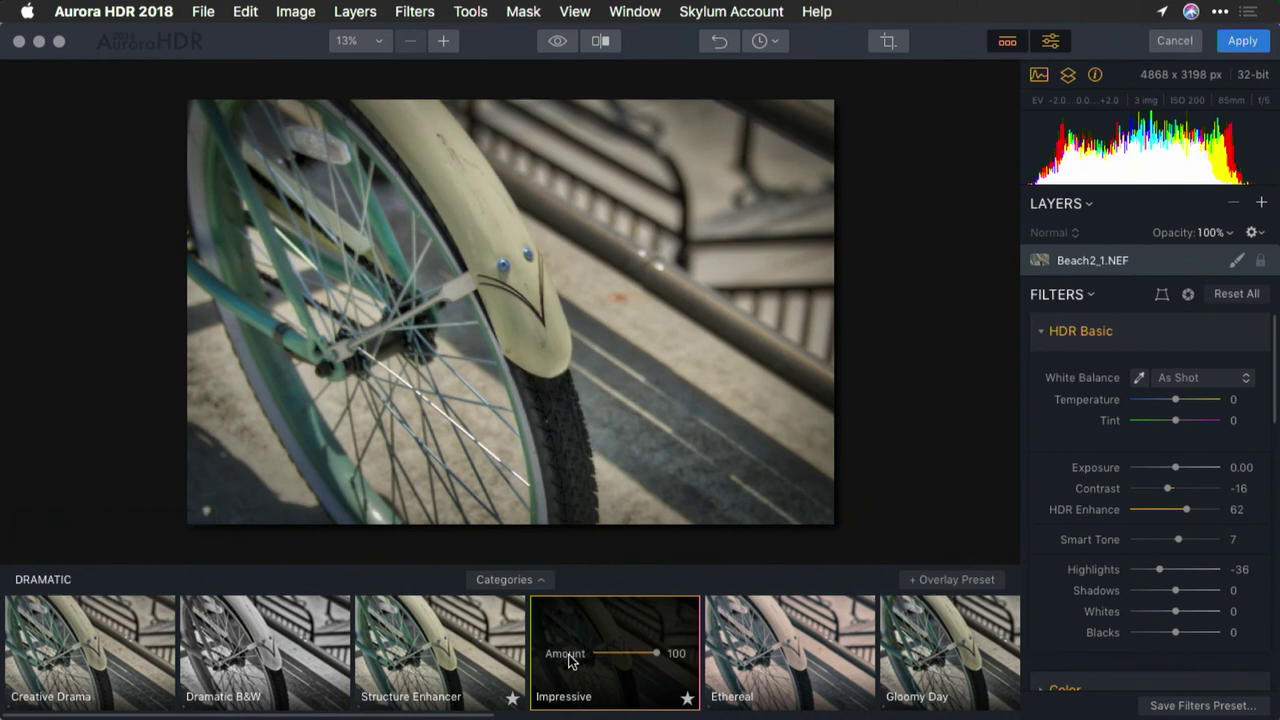
# - Hide the presets and compare the original against the processed HDR result
pyautogui.click(1007, 41)
pyautogui.click(557, 41)
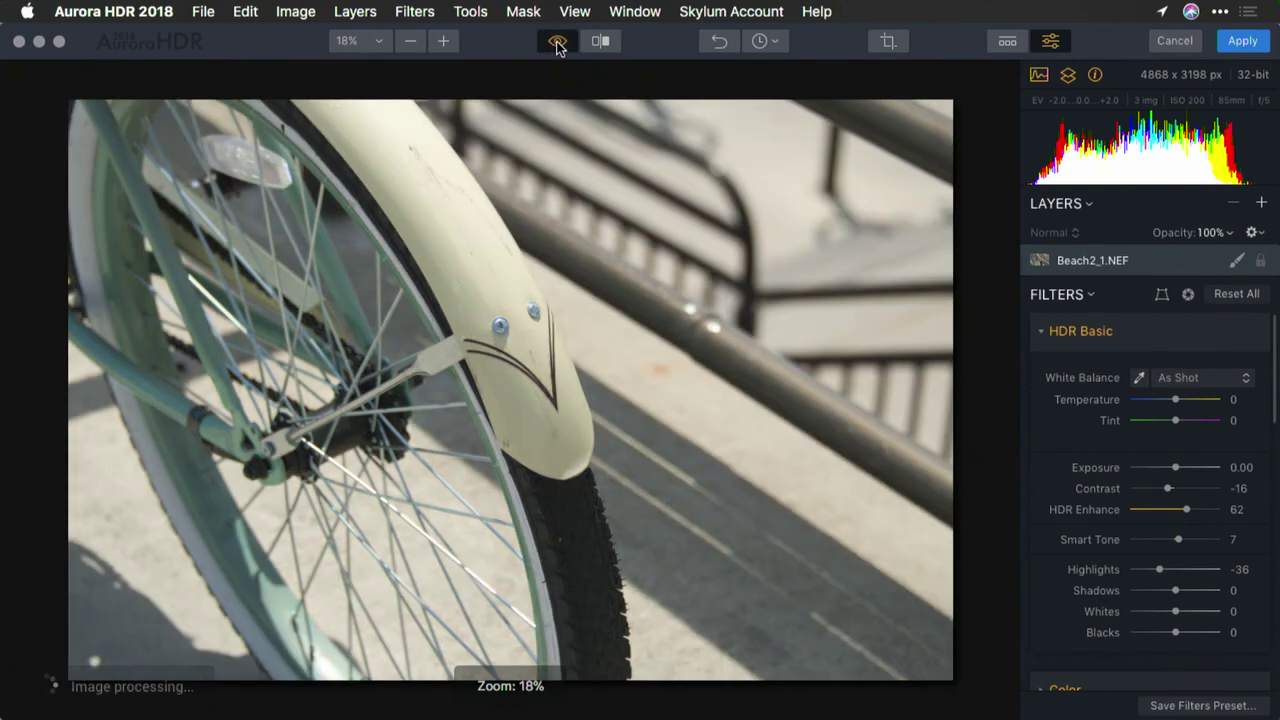
pyautogui.click(560, 42)
pyautogui.click(563, 43)
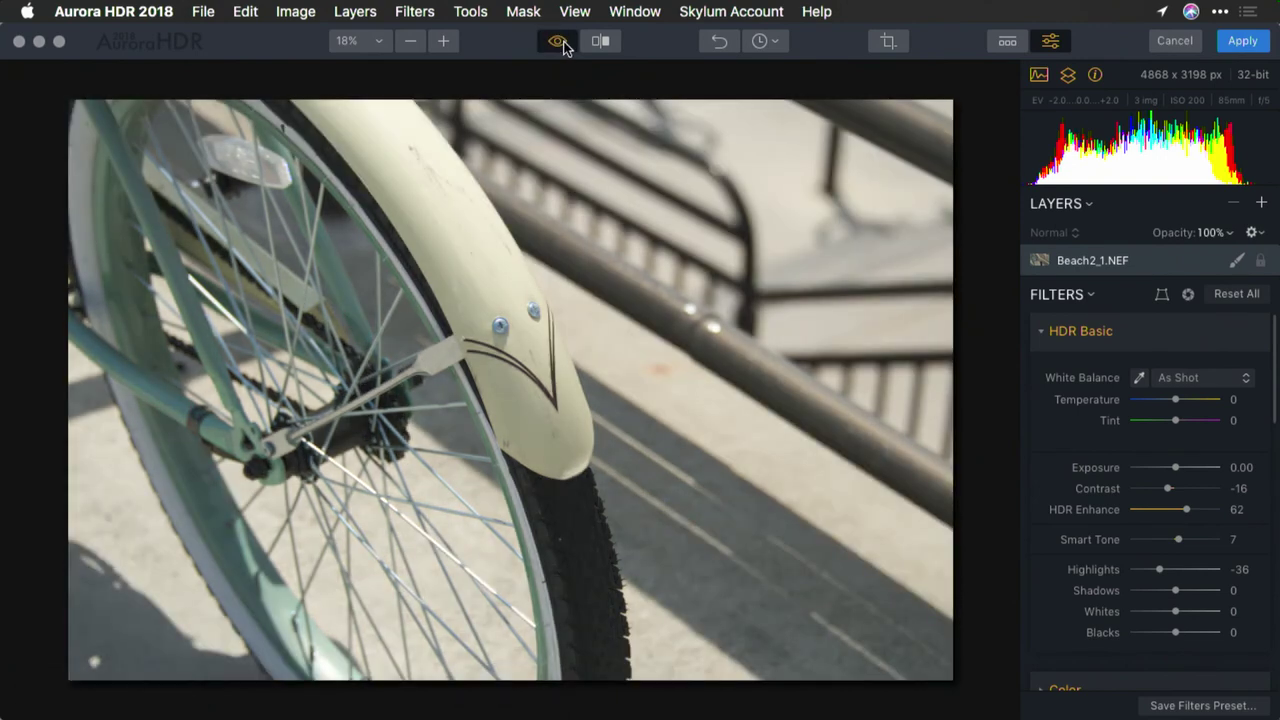
pyautogui.click(563, 43)
pyautogui.click(566, 43)
pyautogui.click(570, 42)
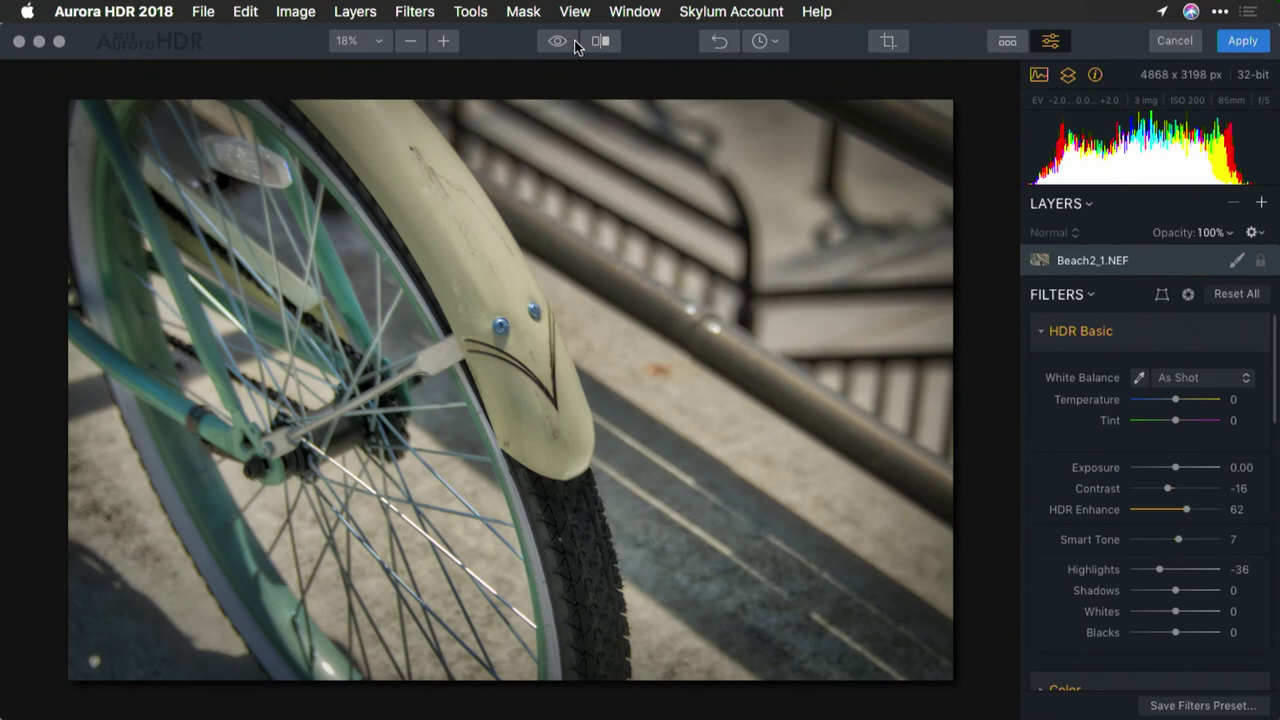
# - Apply the edits to send the Impressive-styled wheel HDR back to Lightroom
pyautogui.click(1250, 44)
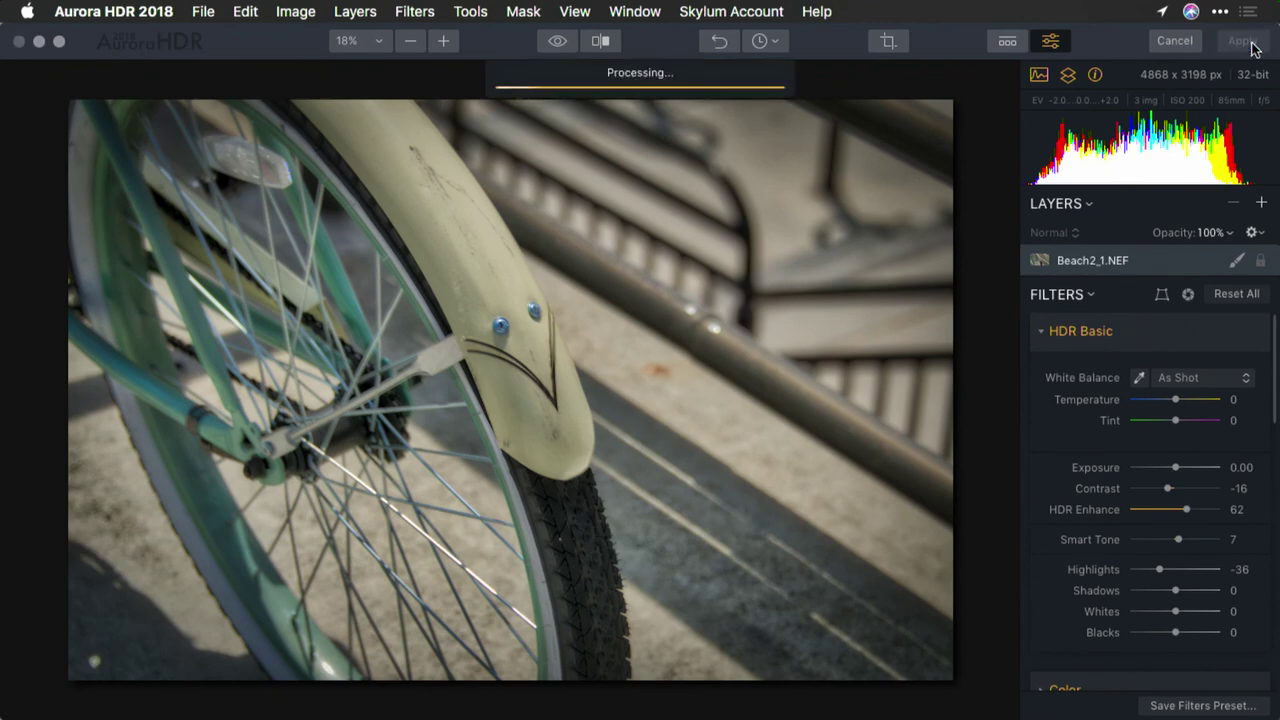